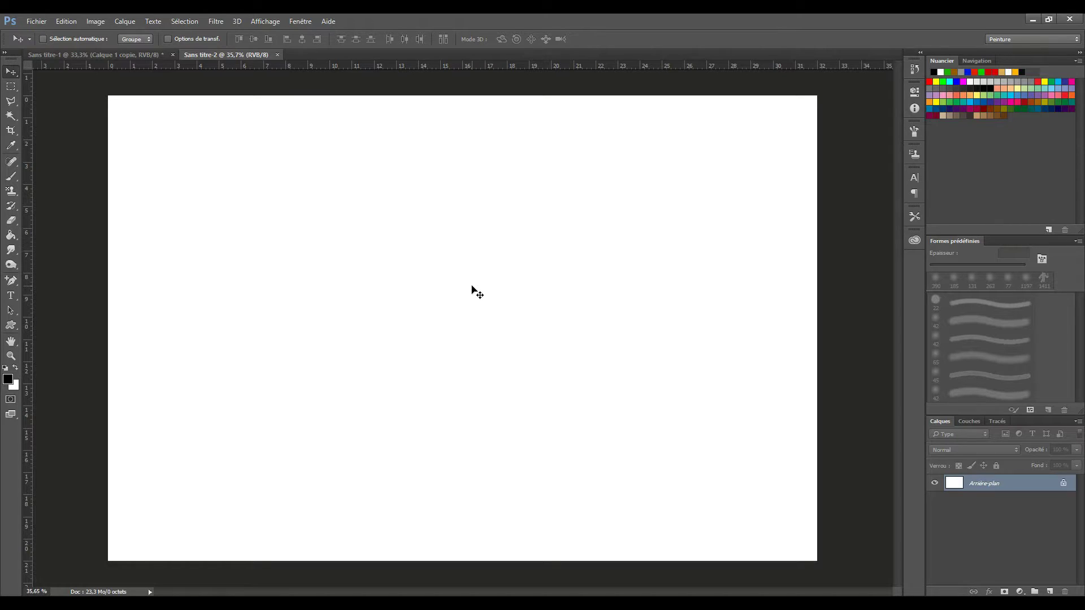
# Step: Place the vieux-papier image from the Images folder onto the canvas
pyautogui.click(93, 537)
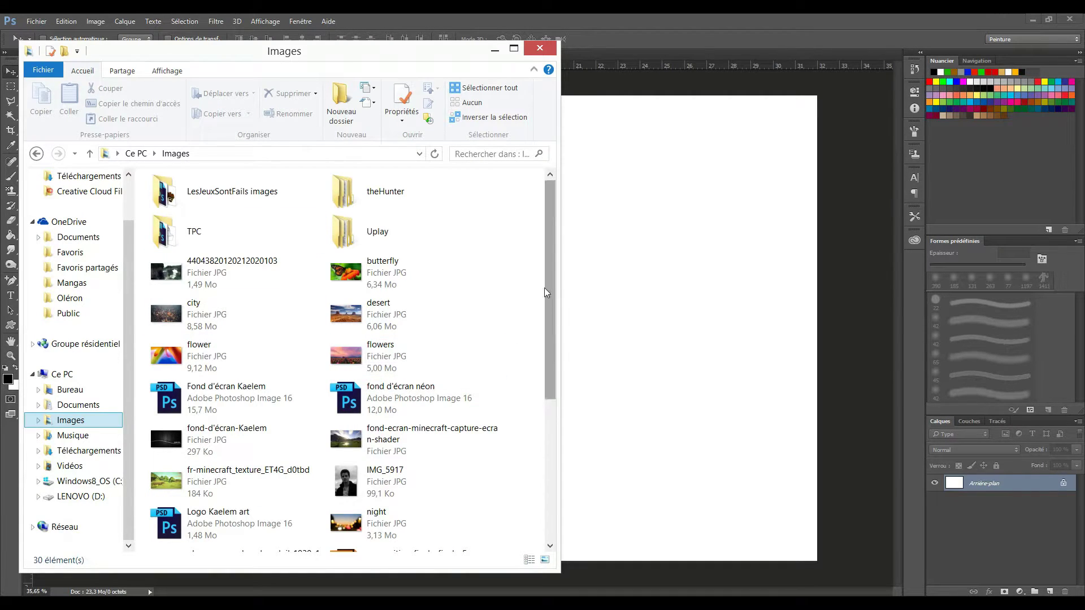
pyautogui.moveTo(545, 287); pyautogui.dragTo(547, 440)
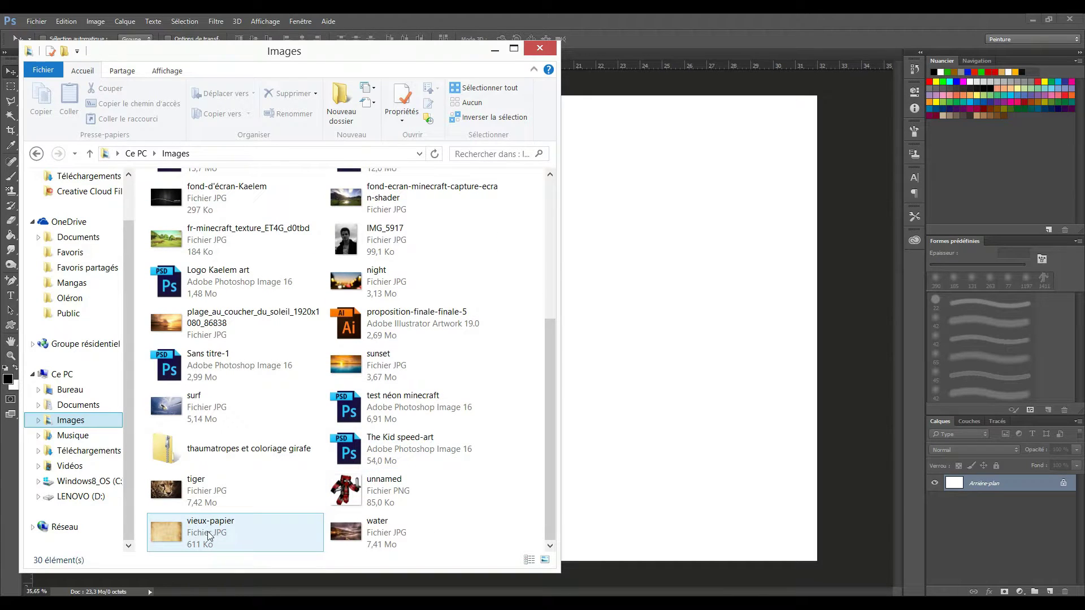
pyautogui.moveTo(209, 537); pyautogui.dragTo(680, 419)
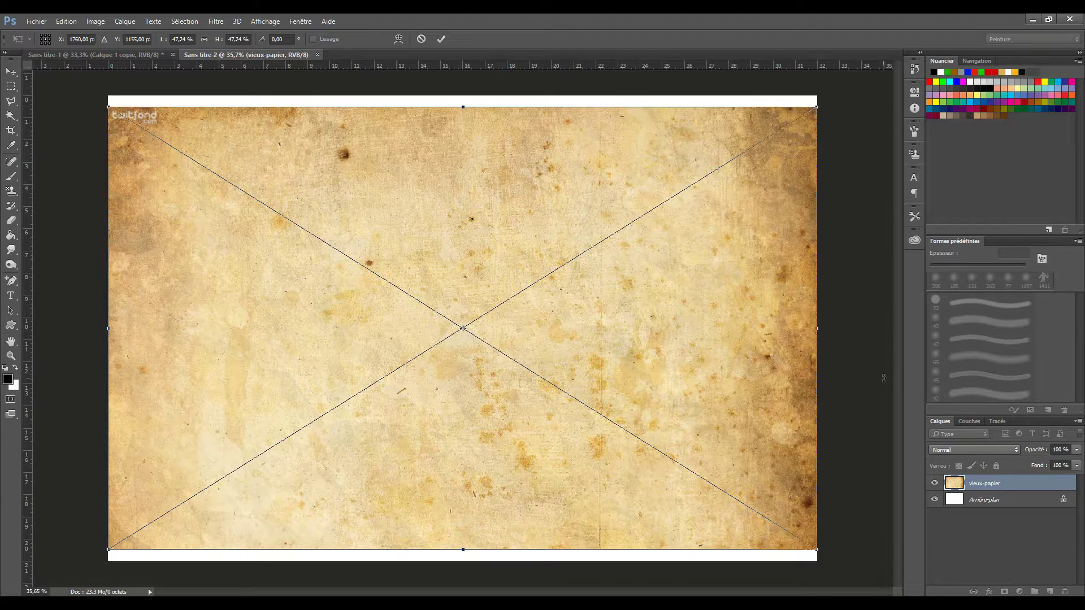
pyautogui.press('Return')
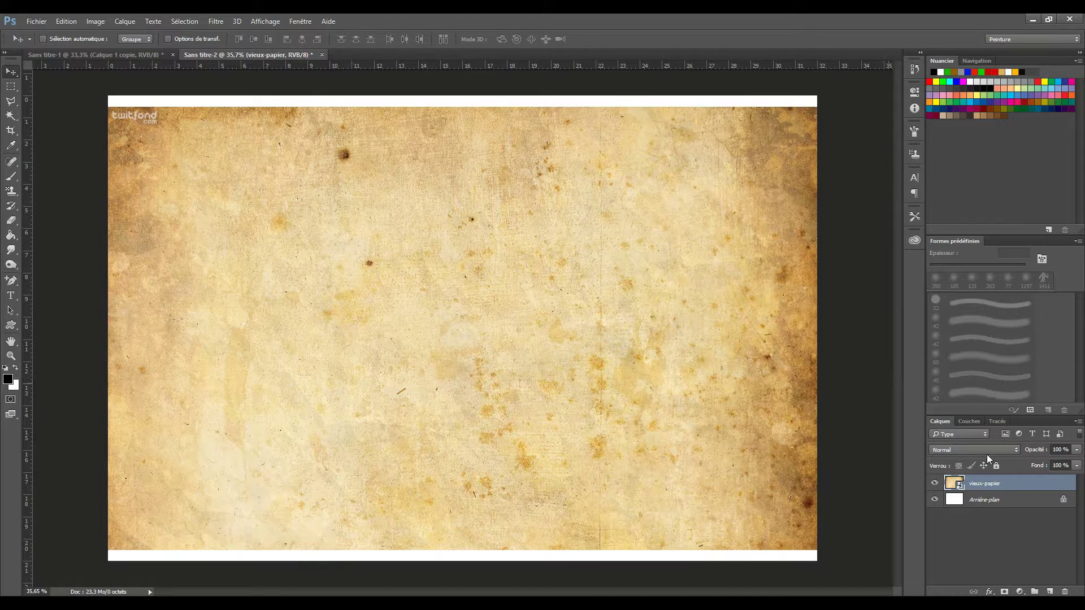
# Step: Rasterize the paper layer and scale it up to cover the whole canvas
pyautogui.rightClick(1010, 484)
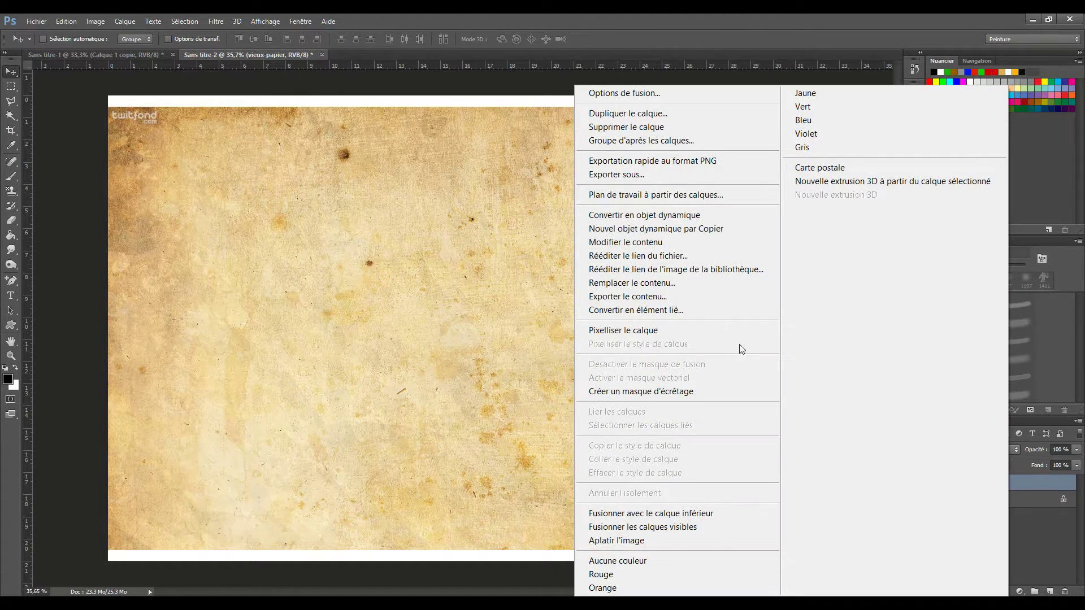
pyautogui.click(627, 330)
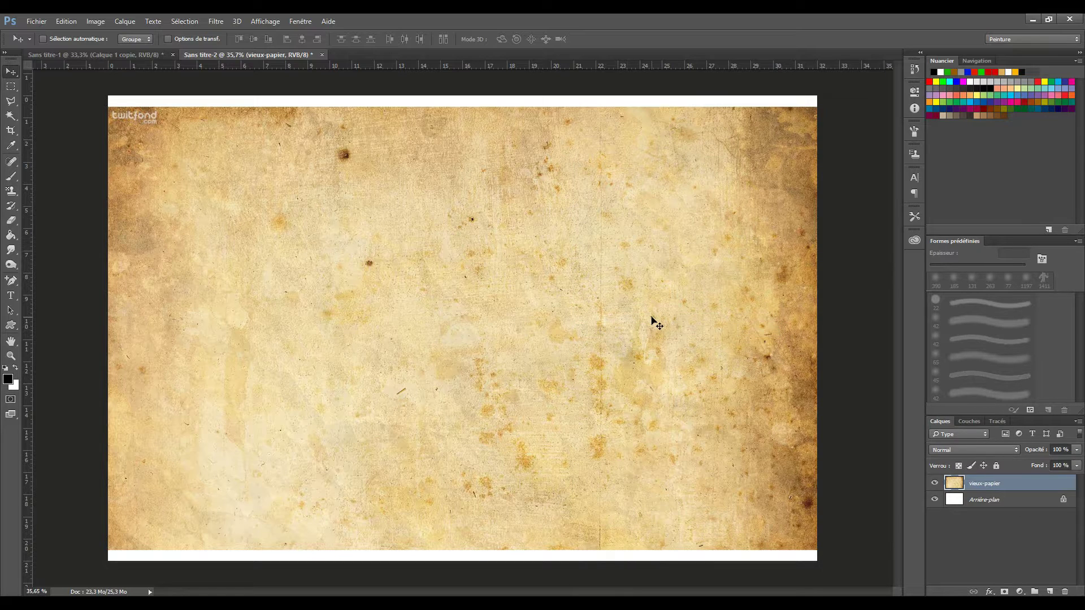
pyautogui.hotkey('ctrl', 't')
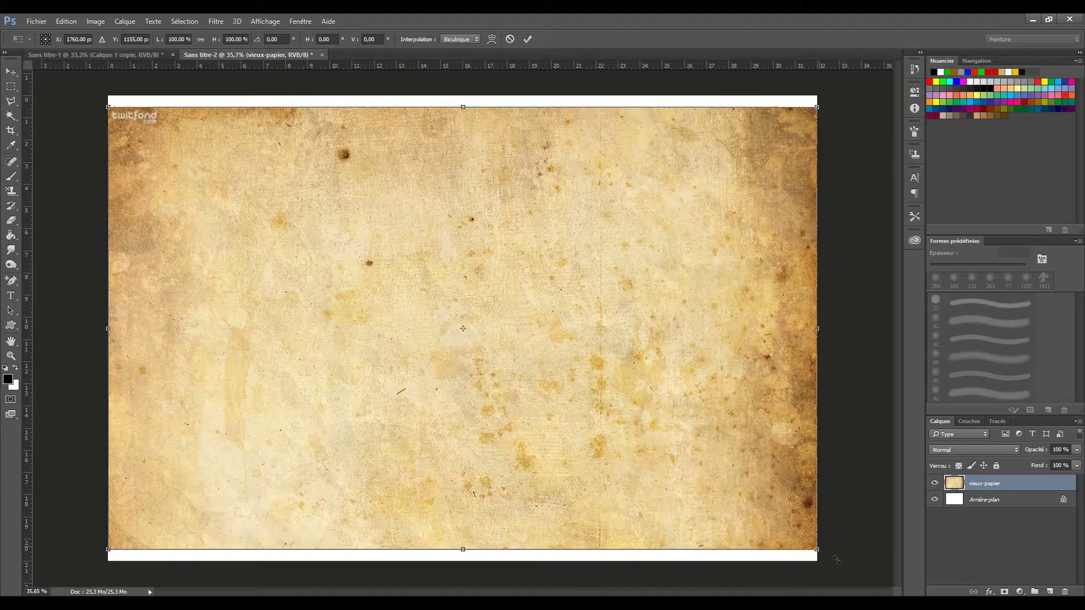
pyautogui.moveTo(836, 559); pyautogui.dragTo(875, 565)
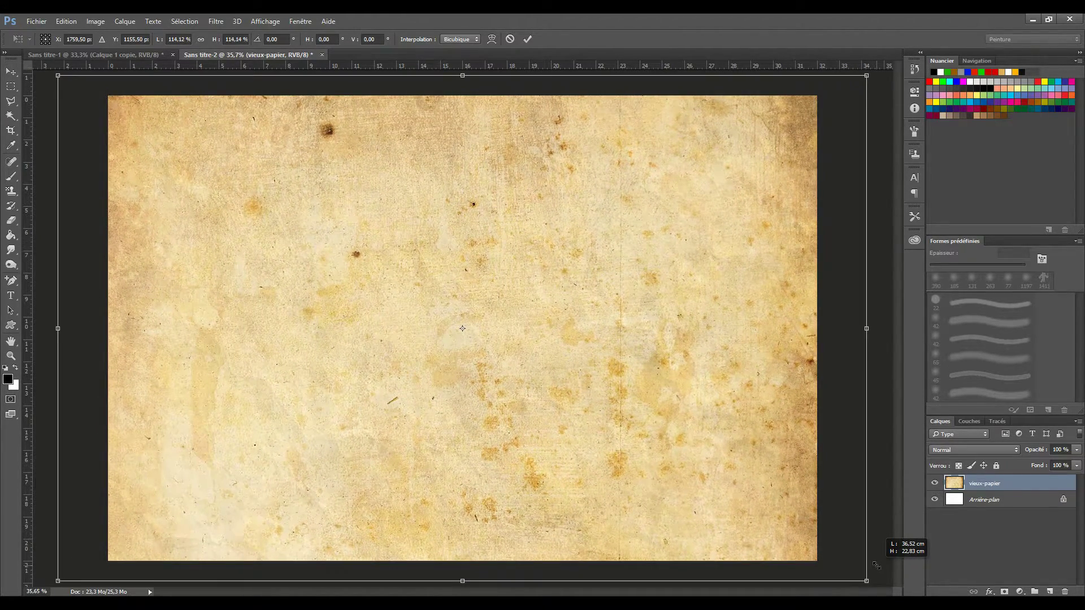
pyautogui.press('Return')
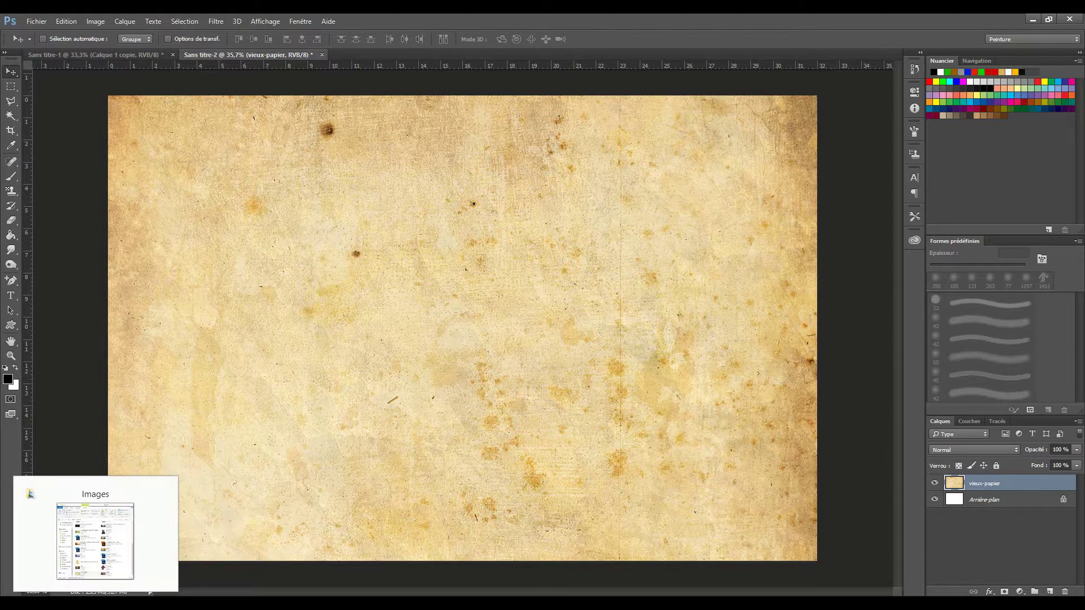
# Step: Place the 'unnamed' Deadpool image onto the parchment, moved to the left side
pyautogui.click(96, 542)
pyautogui.click(378, 491)
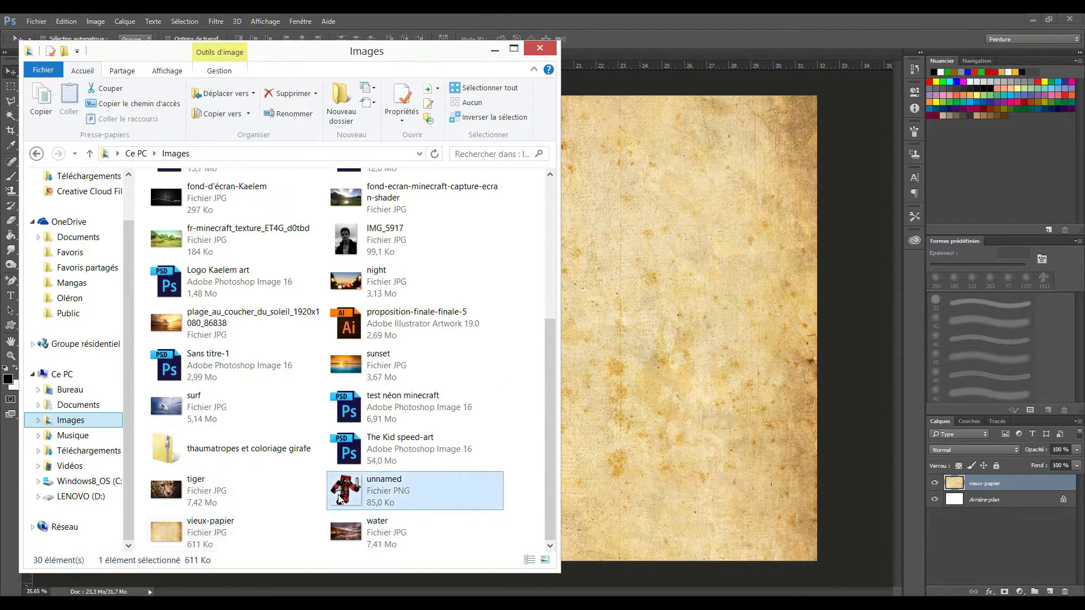
pyautogui.moveTo(346, 487); pyautogui.dragTo(650, 376)
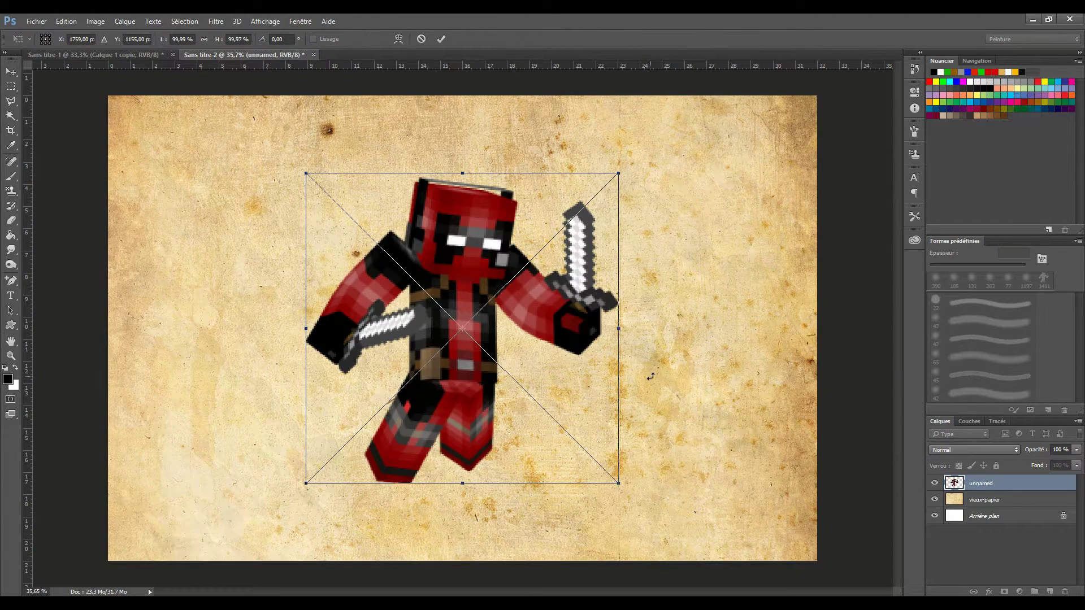
pyautogui.moveTo(463, 242); pyautogui.dragTo(329, 237)
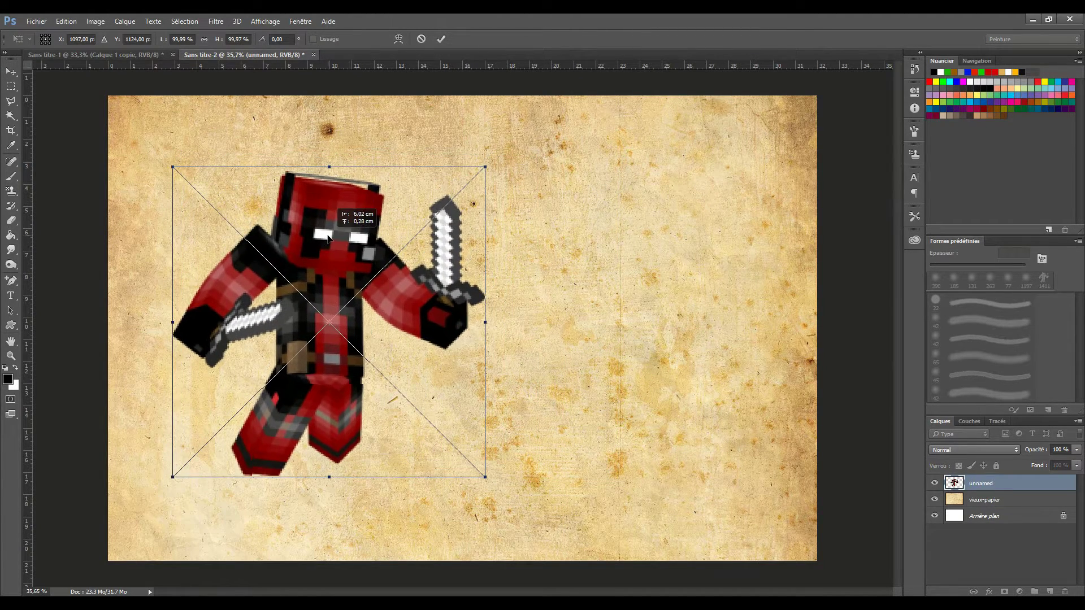
pyautogui.press('Return')
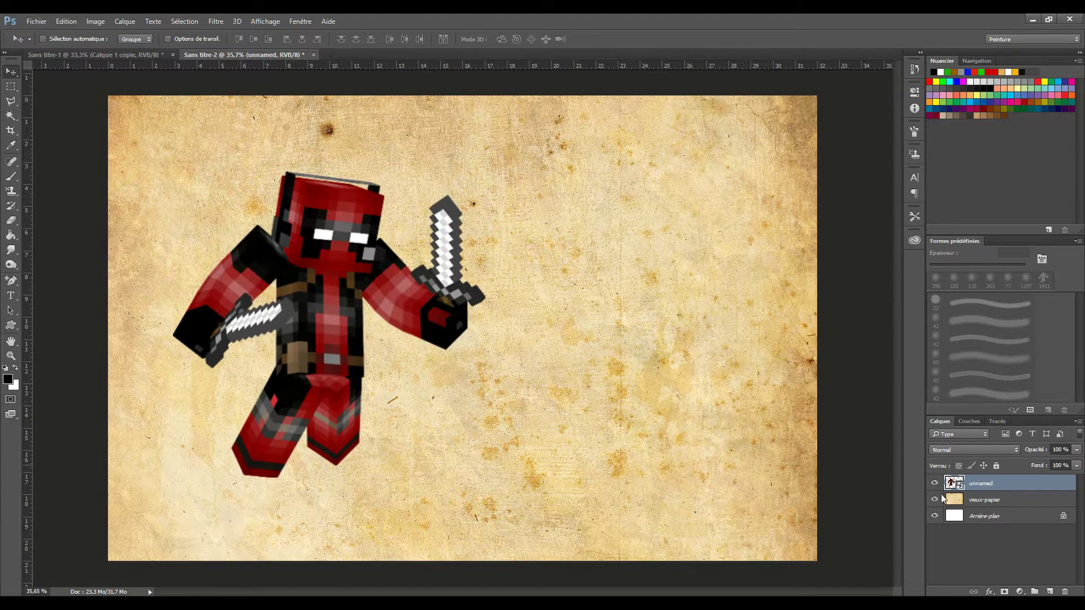
# Step: Rasterize the Deadpool layer and nudge the figure slightly down and right
pyautogui.rightClick(998, 483)
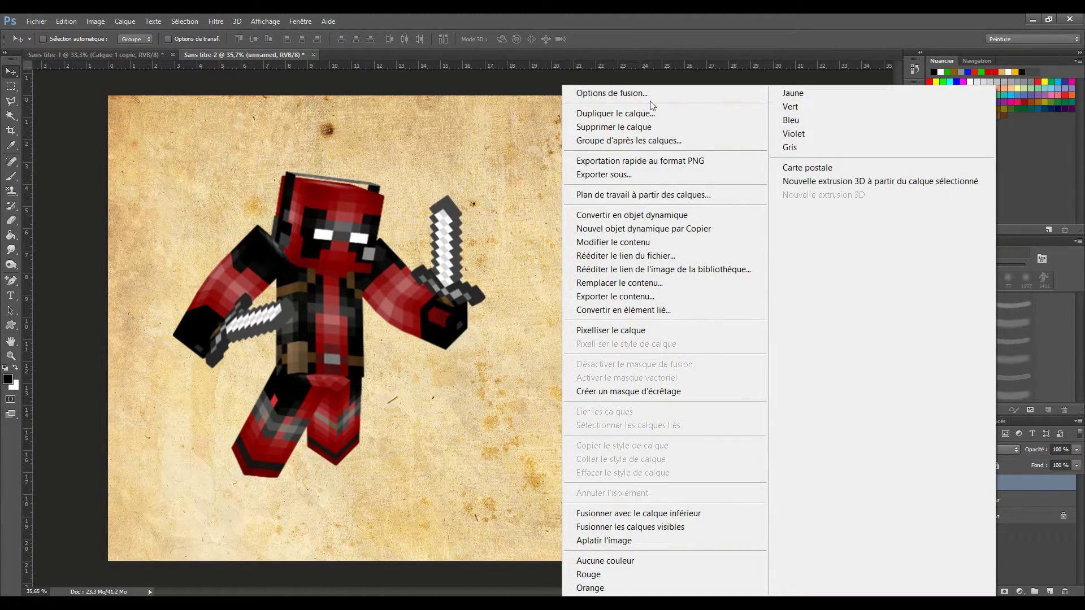
pyautogui.click(609, 331)
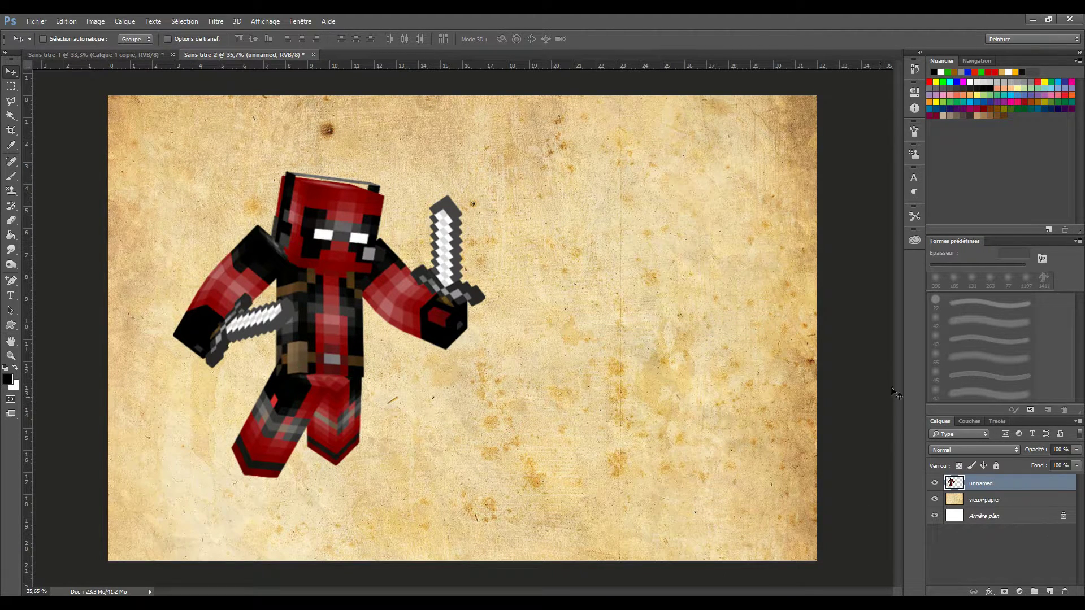
pyautogui.press('ctrl')
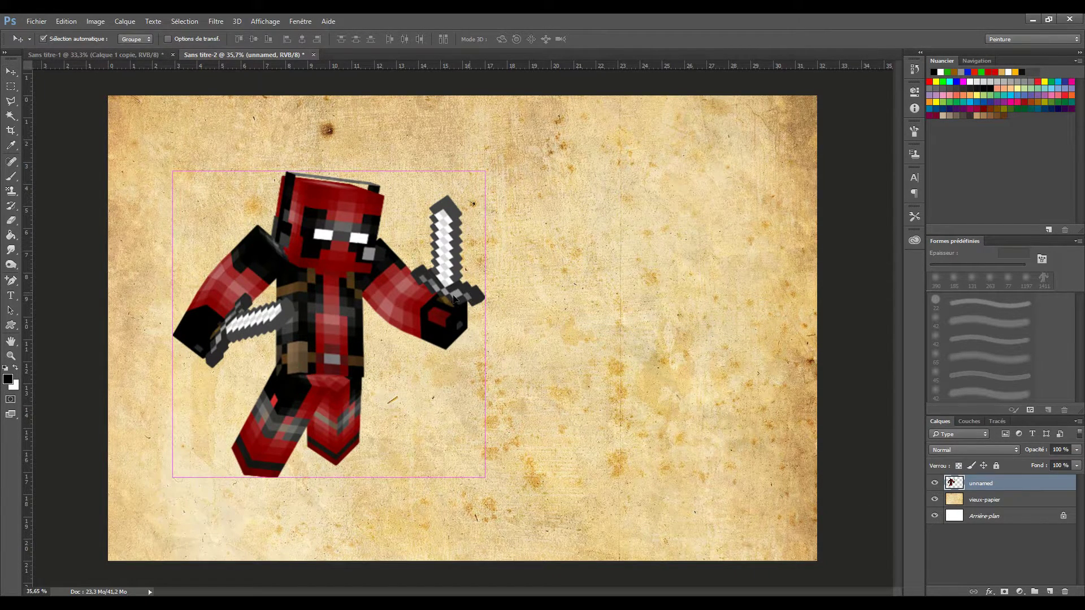
pyautogui.hotkey('ctrl', 't')
pyautogui.moveTo(338, 271); pyautogui.dragTo(351, 277)
pyautogui.press('Return')
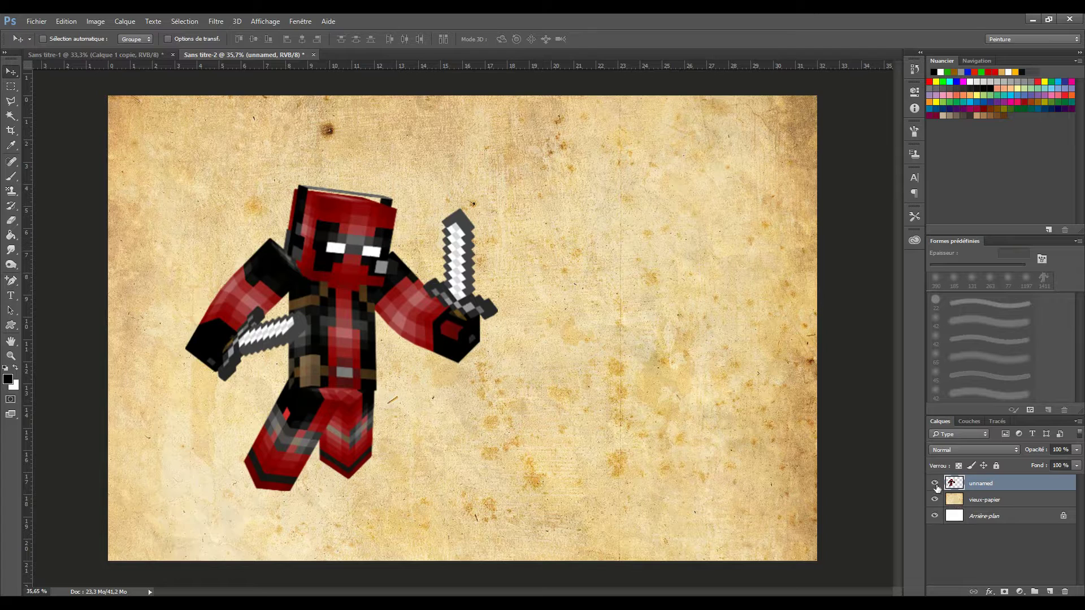
# Step: Hide the vieux-papier and Arrière-plan layers, leaving only the Deadpool figure visible
pyautogui.click(934, 482)
pyautogui.click(934, 499)
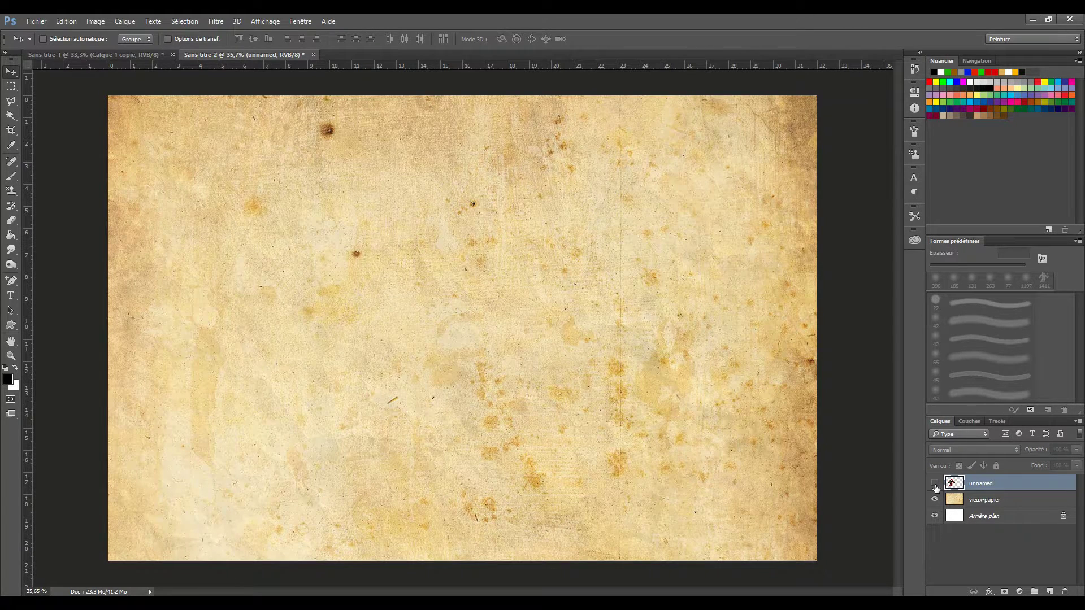
pyautogui.click(934, 483)
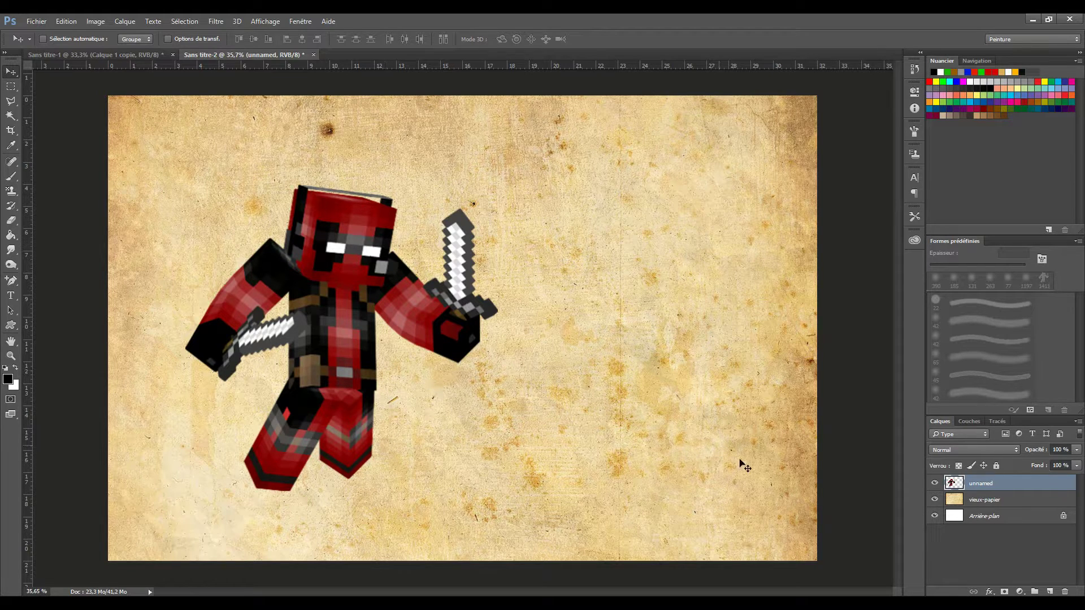
pyautogui.click(934, 500)
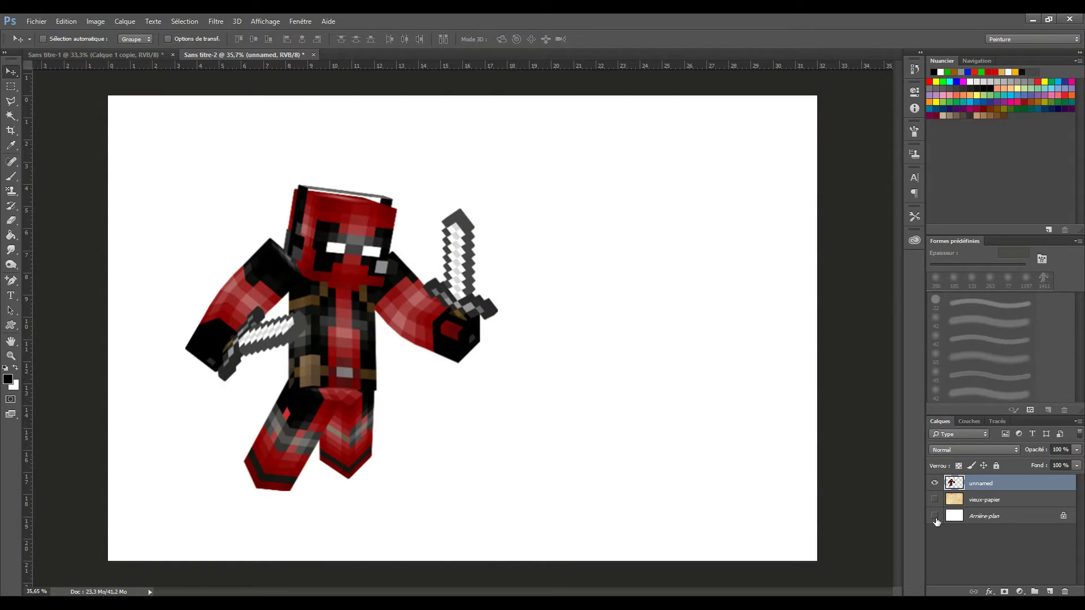
pyautogui.click(935, 516)
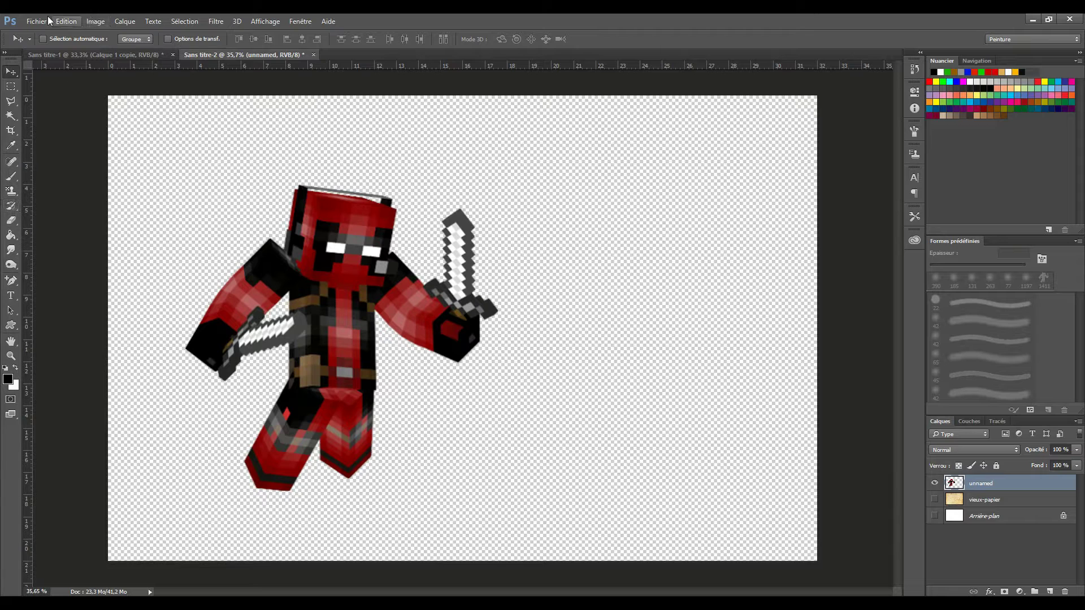
# Step: Save the lone figure as a pattern named 'deadpool youtube'
pyautogui.click(66, 21)
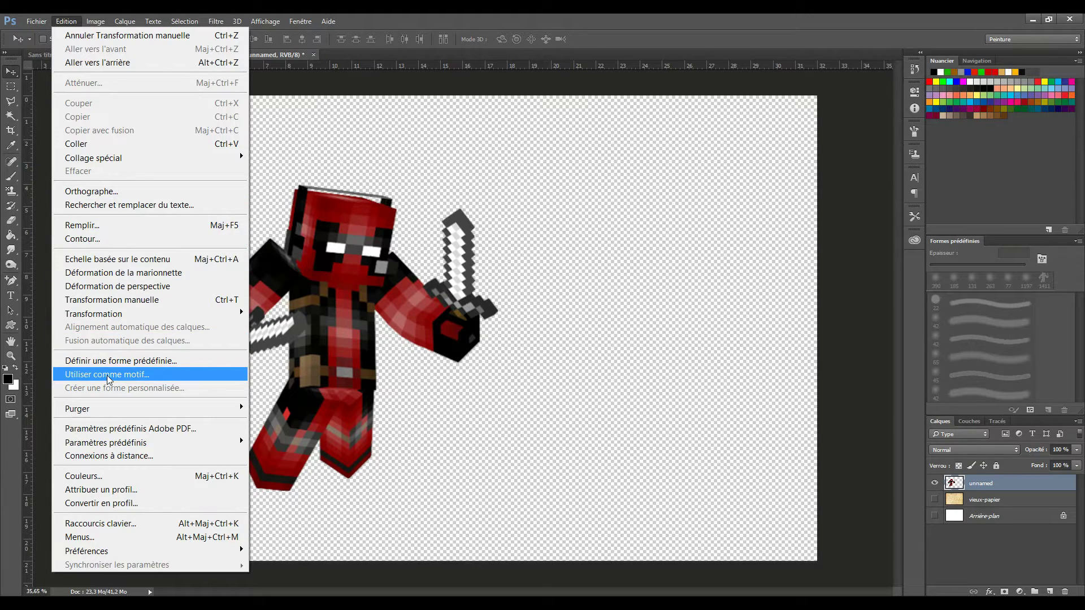
pyautogui.click(86, 375)
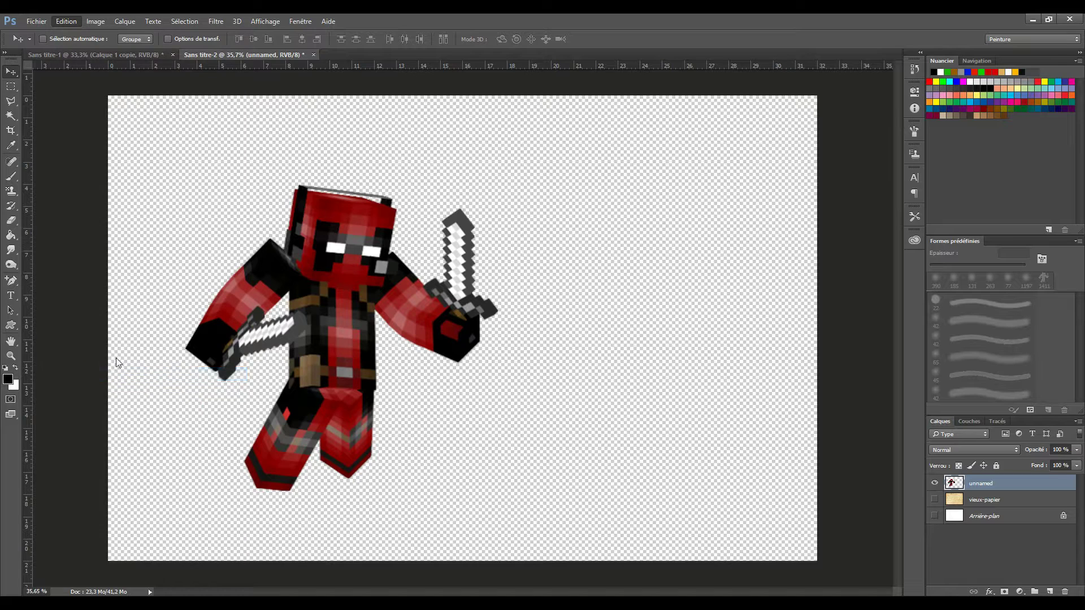
pyautogui.write('de')
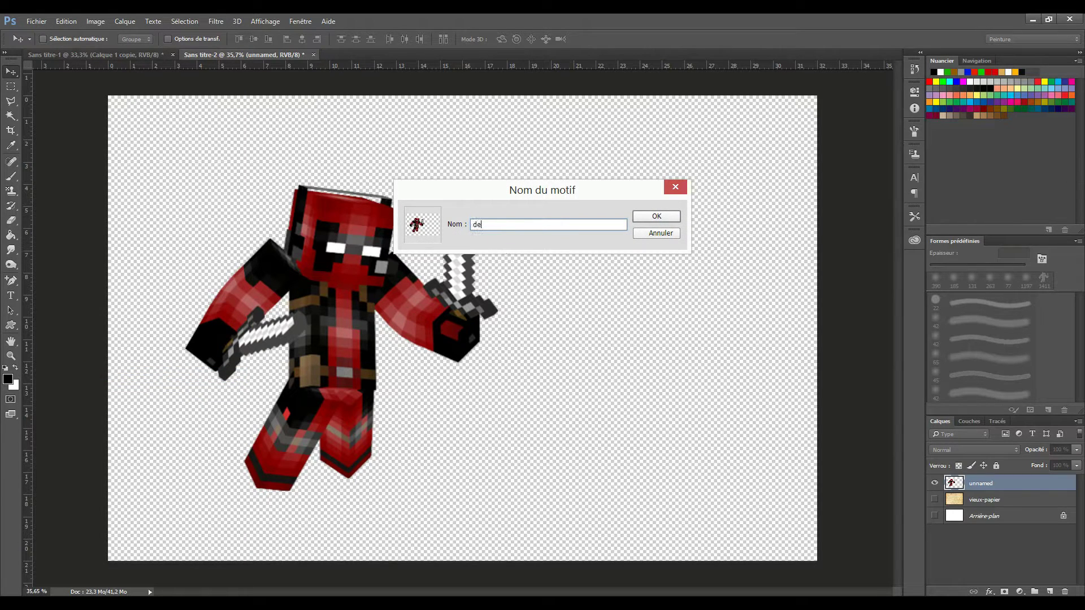
pyautogui.write('adpool youtube')
pyautogui.press('Return')
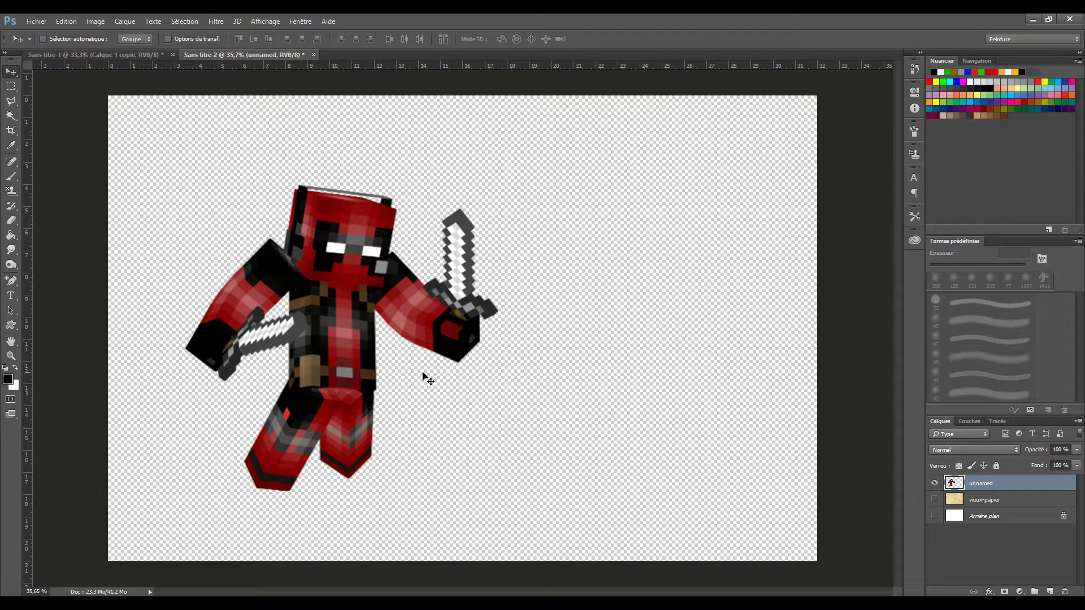
# Step: Duplicate the Deadpool layer as 'unnamed copie' and apply the Tracé des contours filter
pyautogui.rightClick(1021, 480)
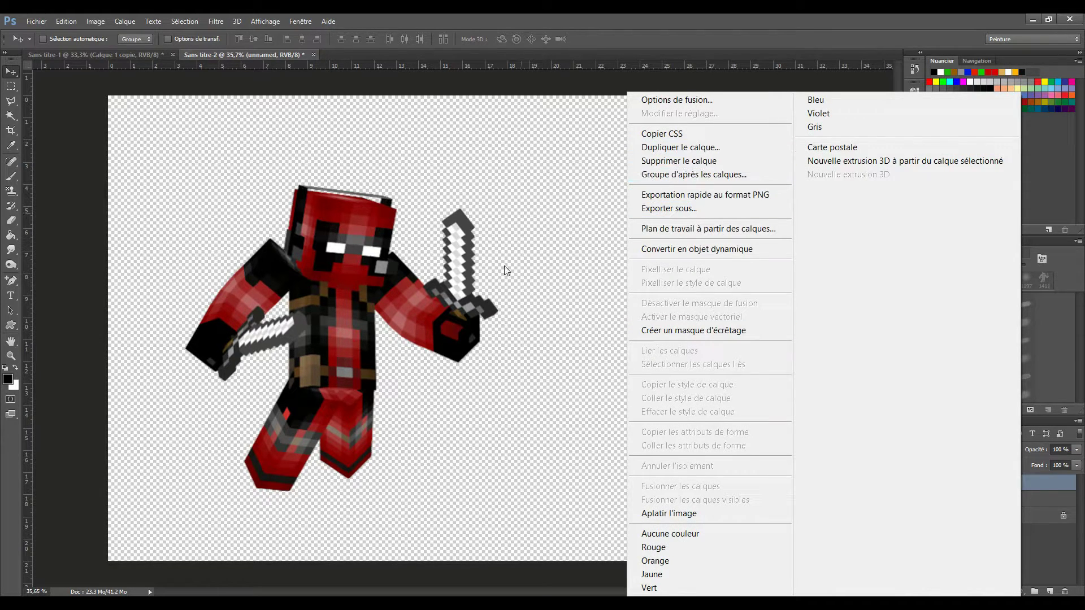
pyautogui.click(699, 149)
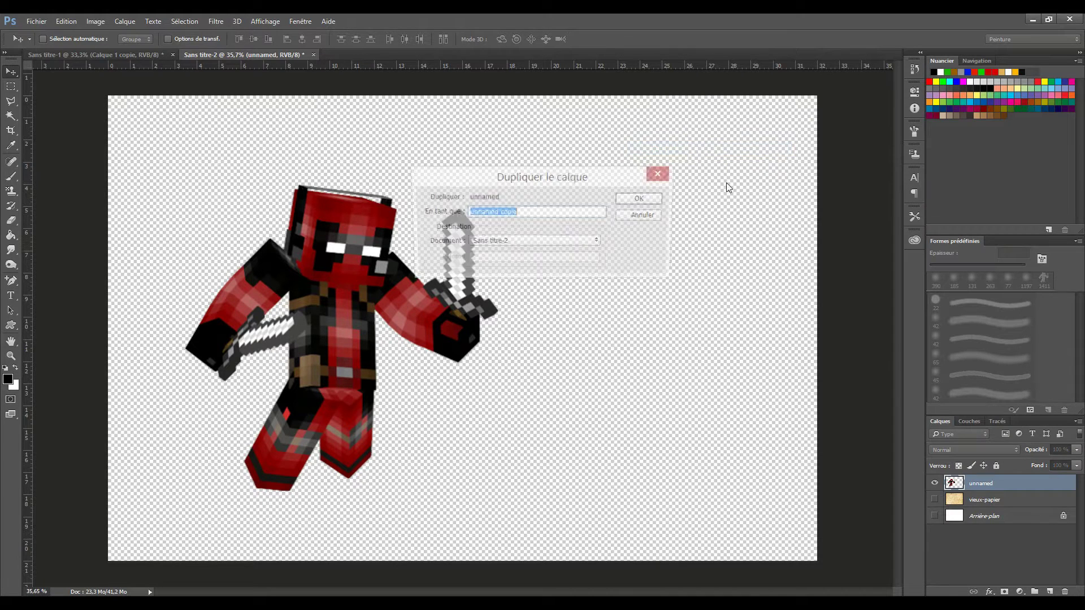
pyautogui.click(650, 200)
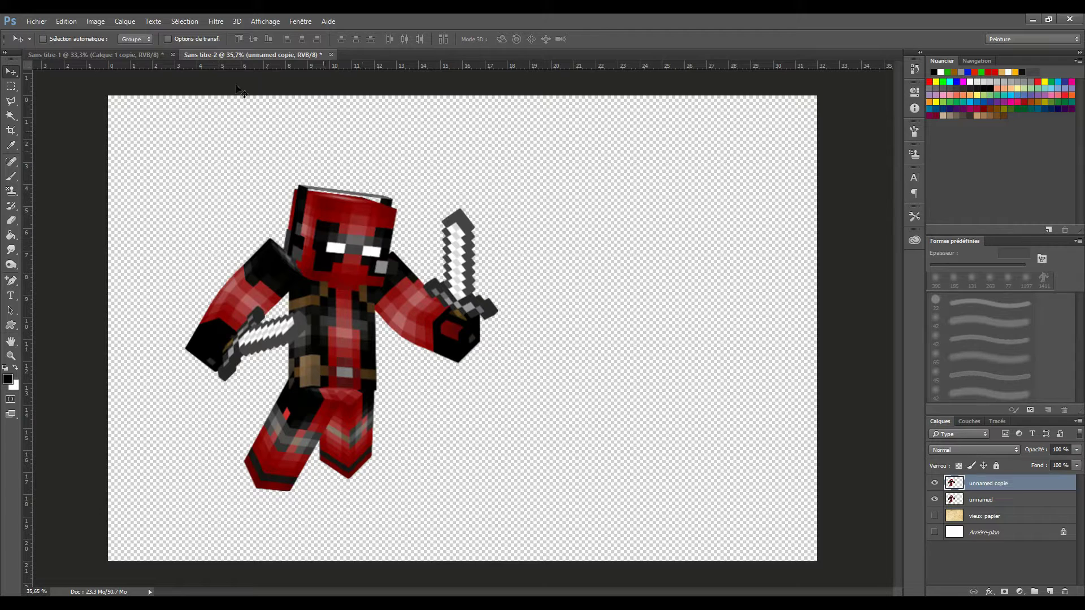
pyautogui.click(216, 21)
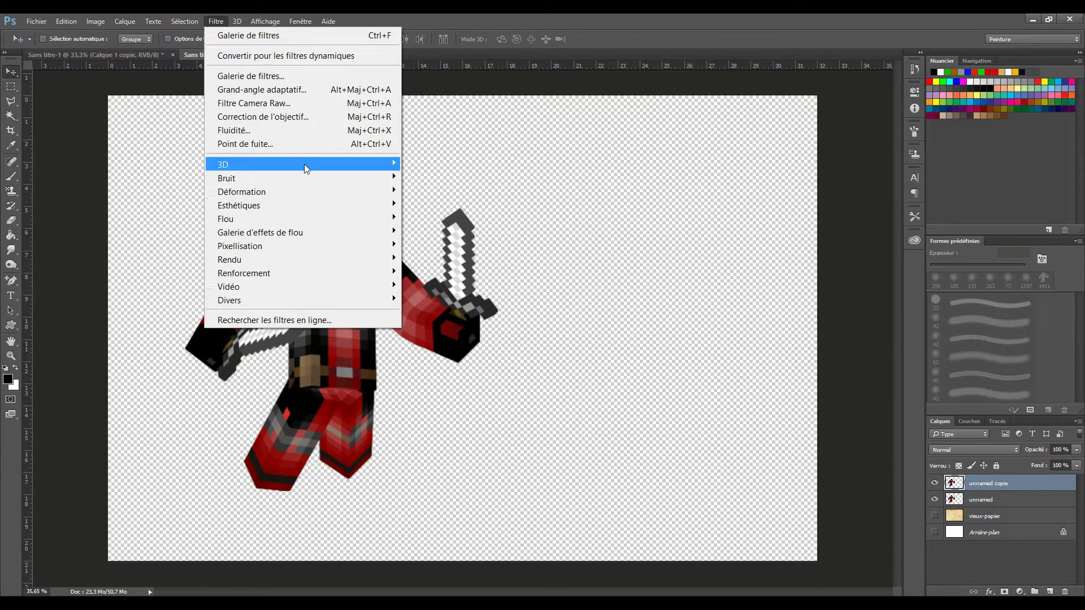
pyautogui.moveTo(300, 205)
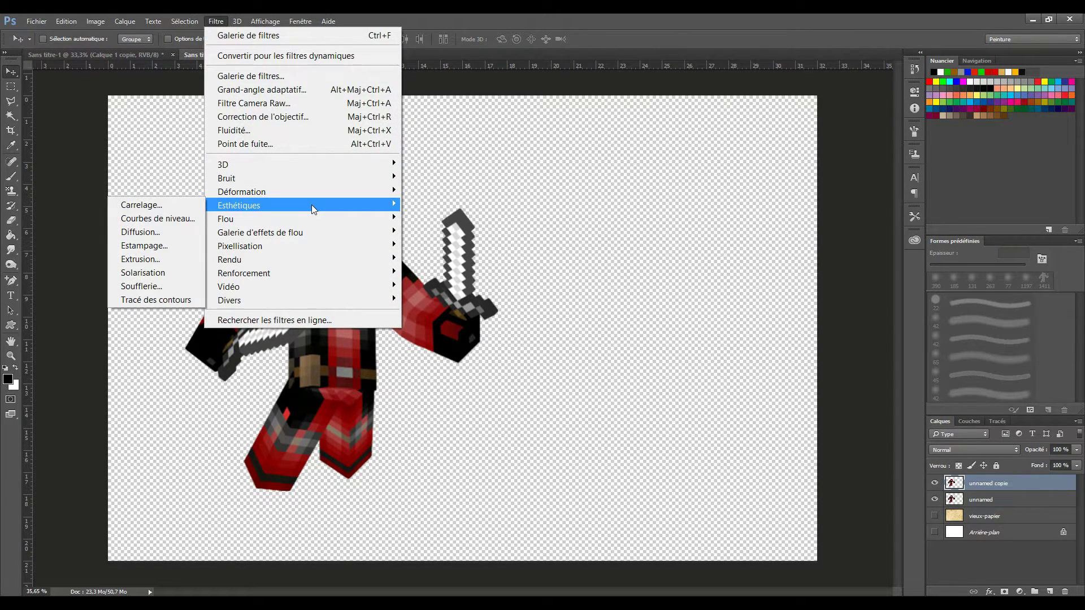
pyautogui.click(150, 299)
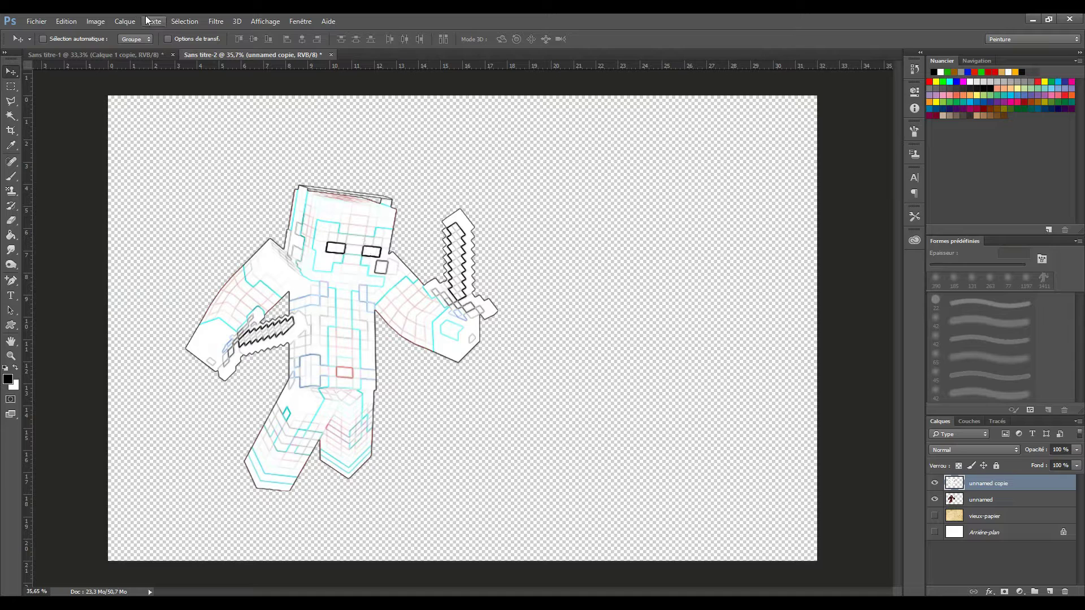
# Step: Convert the copy to black and white and blend it with Densité linéaire +
pyautogui.click(108, 26)
pyautogui.moveTo(113, 56)
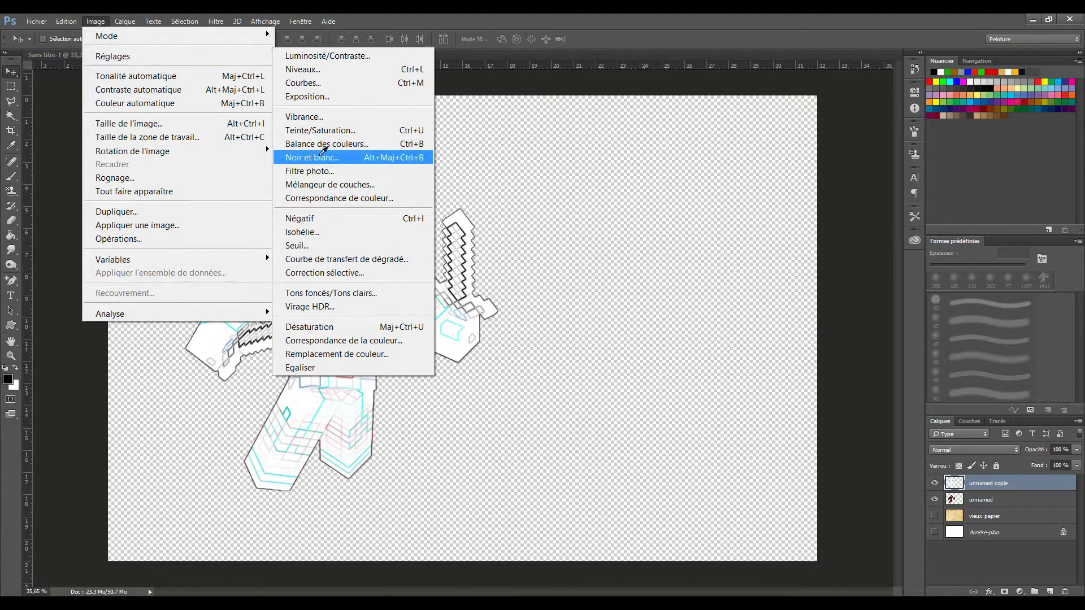
pyautogui.click(322, 157)
pyautogui.press('Return')
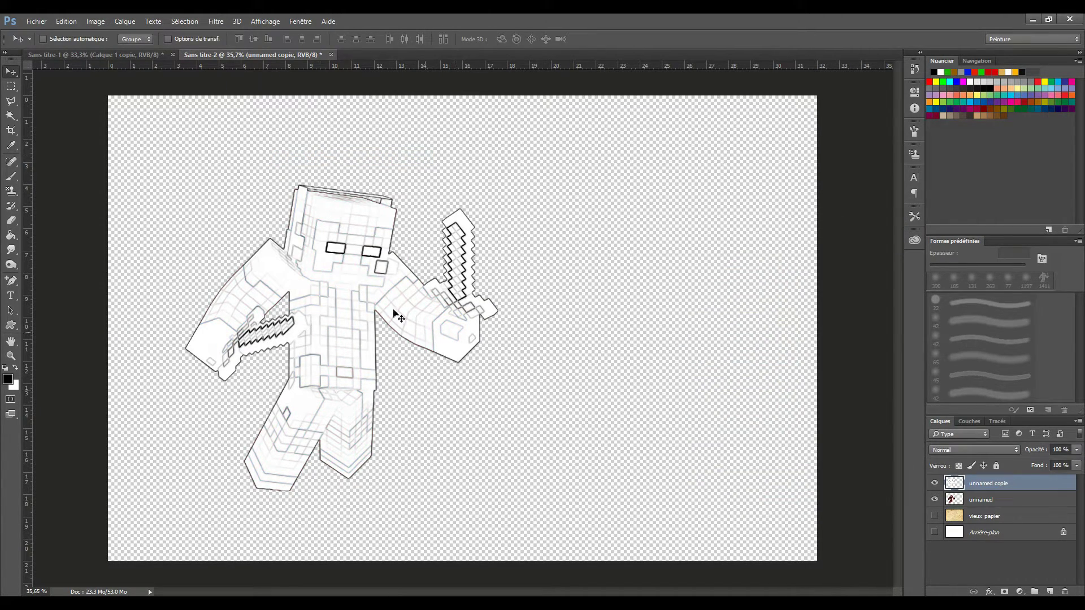
pyautogui.click(975, 449)
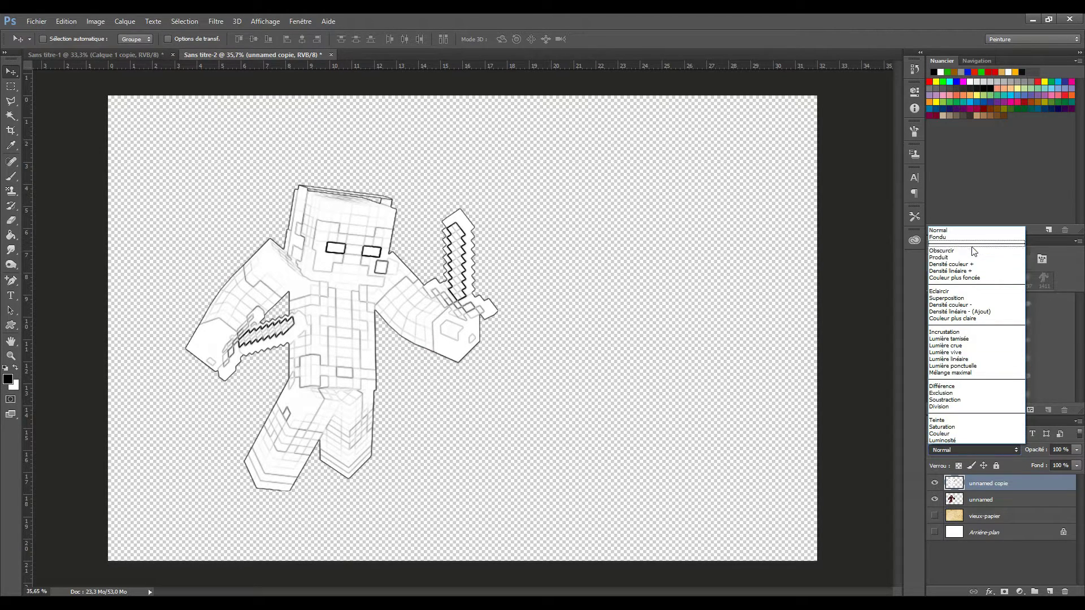
pyautogui.click(955, 271)
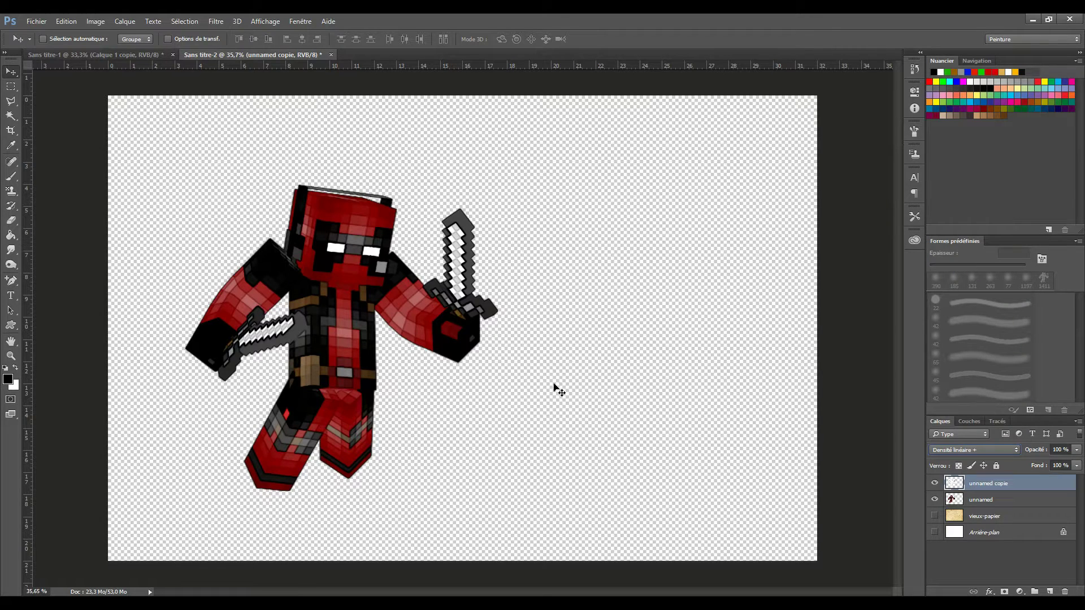
# Step: Show the vieux-papier parchment and hide the coloured Deadpool original
pyautogui.click(935, 484)
pyautogui.click(935, 484)
pyautogui.click(934, 484)
pyautogui.click(935, 516)
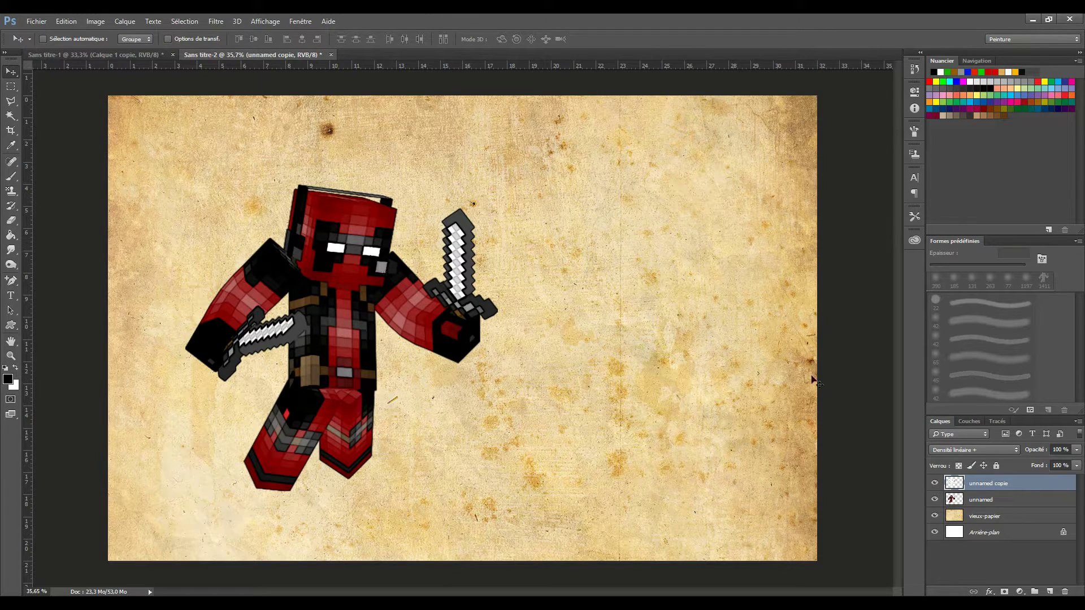
pyautogui.click(933, 500)
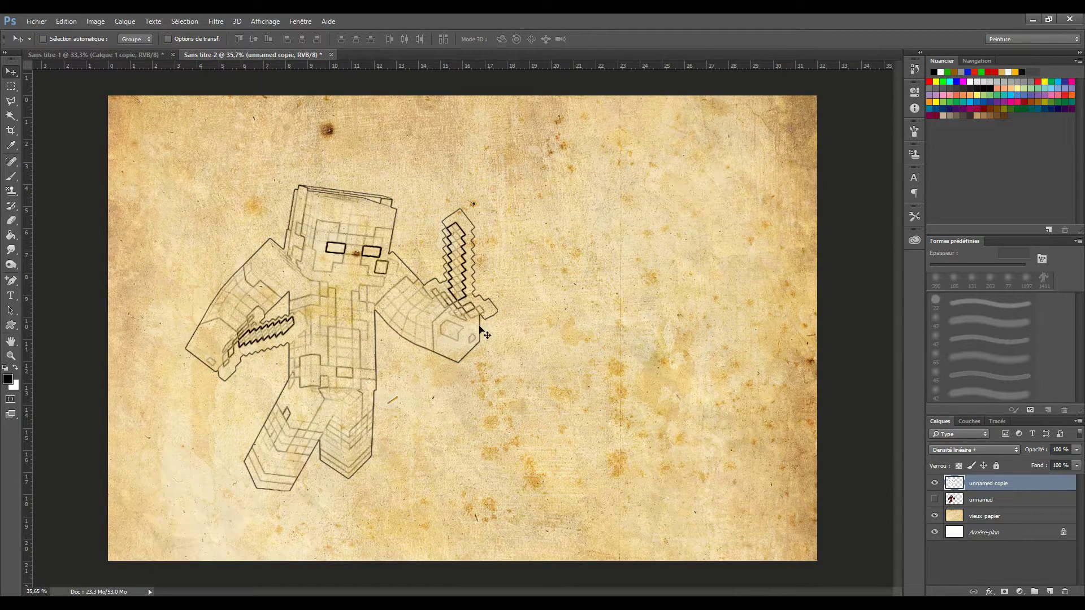
# Step: Apply the Pastels filter with Détail 17, Mise à l'échelle 200, Relief 45 and lighting Bas
pyautogui.click(216, 21)
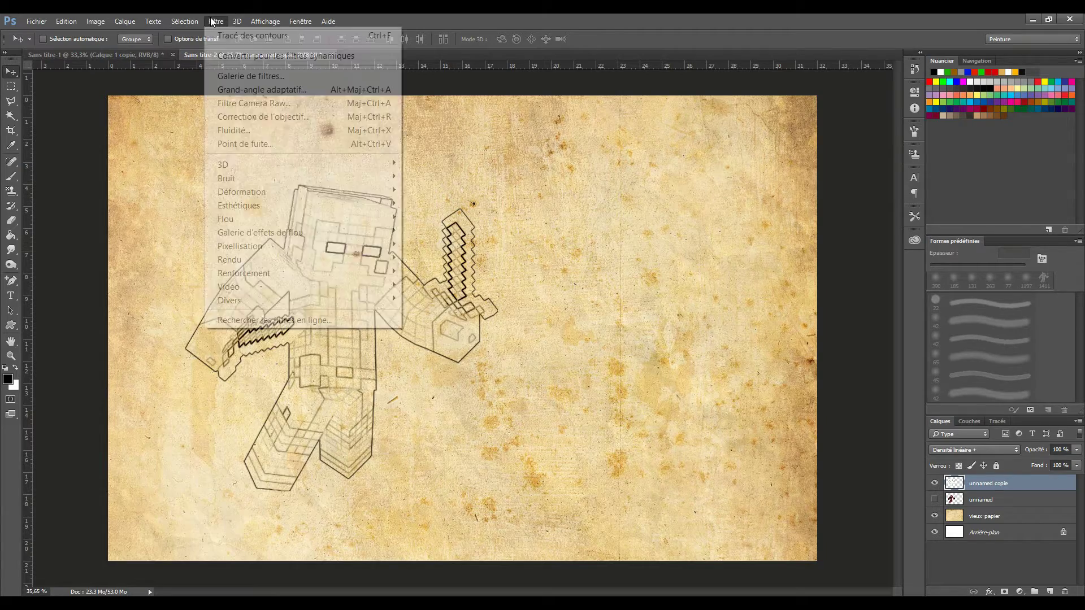
pyautogui.click(230, 77)
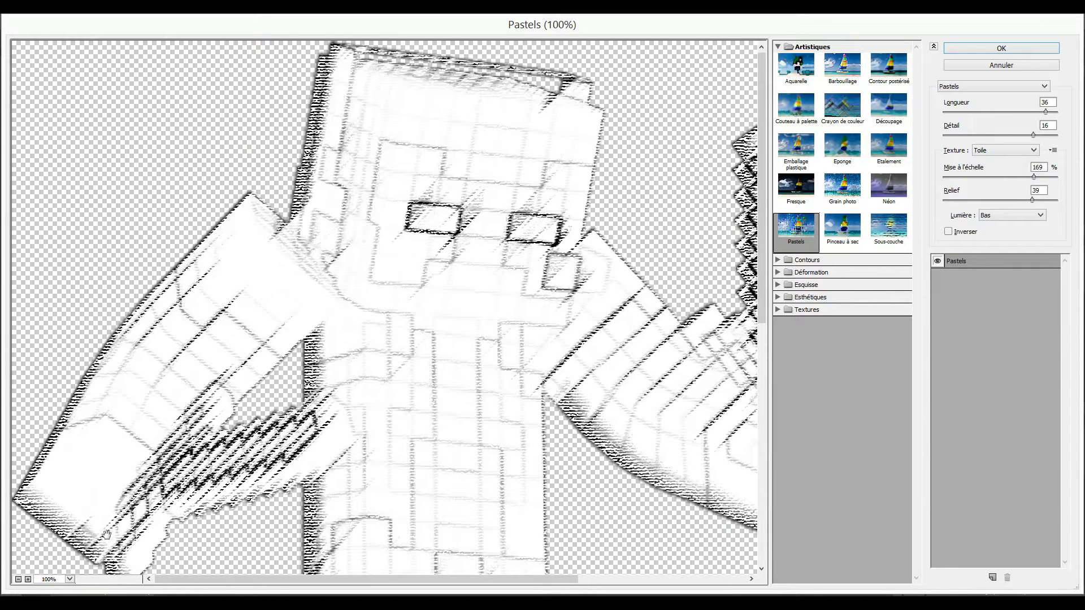
pyautogui.click(18, 580)
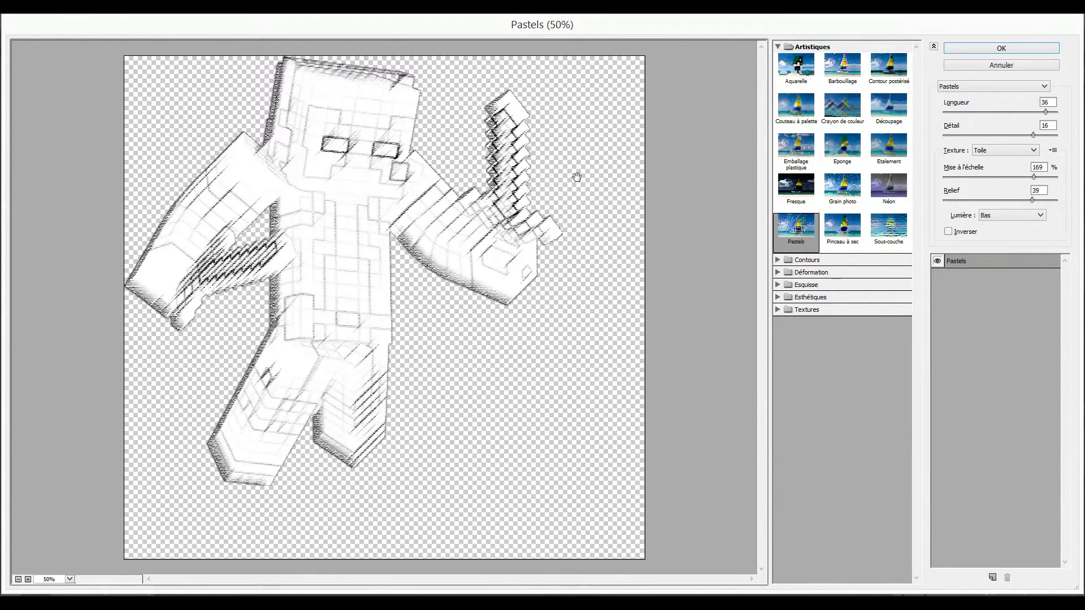
pyautogui.moveTo(1032, 111); pyautogui.dragTo(971, 117)
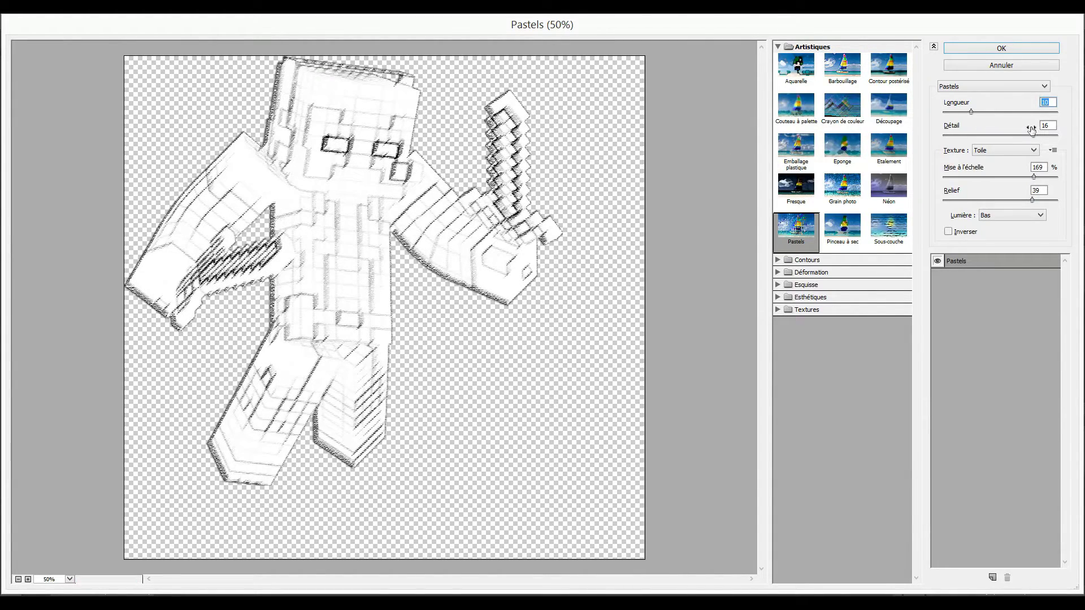
pyautogui.moveTo(1032, 113); pyautogui.dragTo(1038, 112)
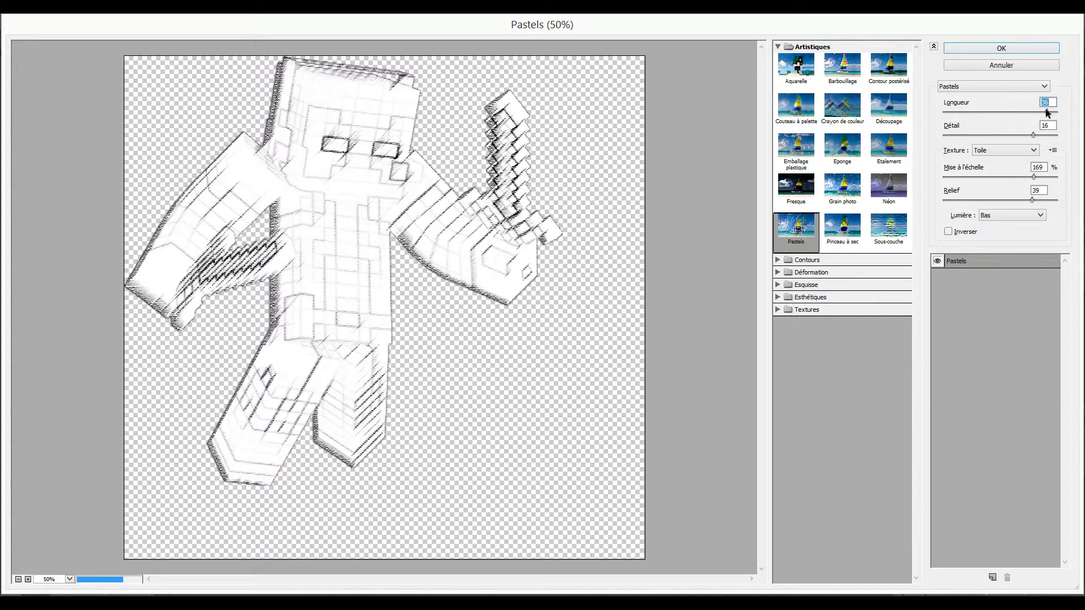
pyautogui.moveTo(1034, 136); pyautogui.dragTo(1039, 136)
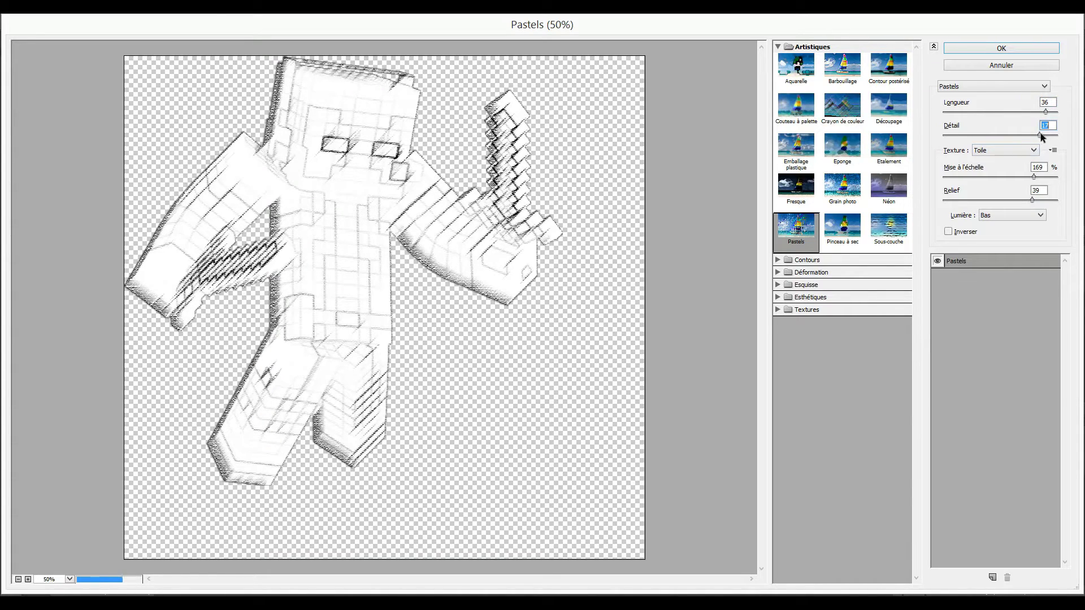
pyautogui.moveTo(1033, 176)
pyautogui.mouseDown()
pyautogui.moveTo(1057, 176)
pyautogui.moveTo(1045, 201)
pyautogui.mouseUp()
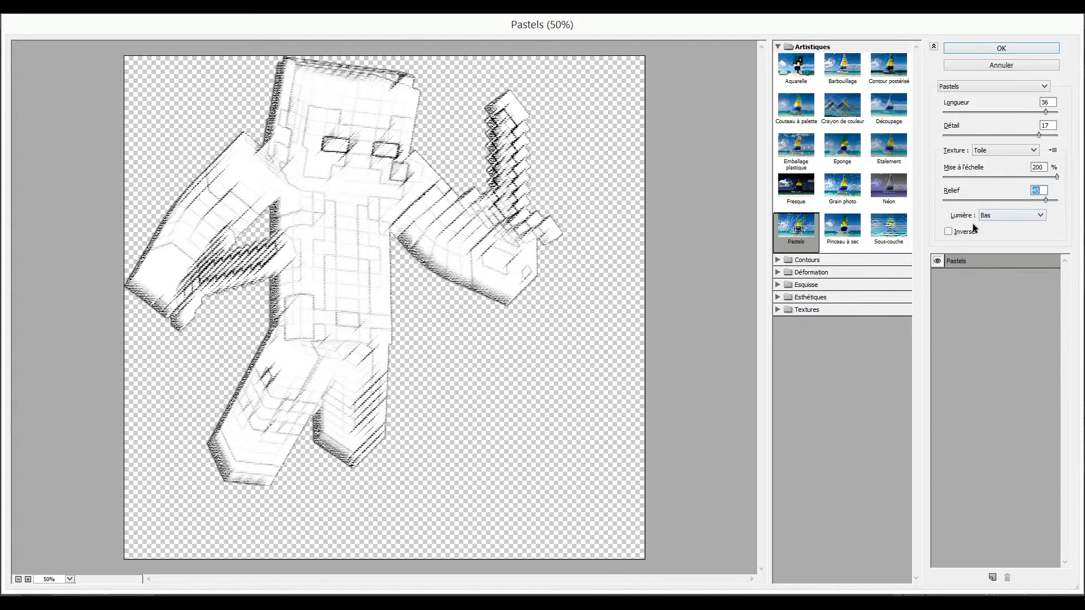
pyautogui.click(1007, 215)
pyautogui.click(995, 250)
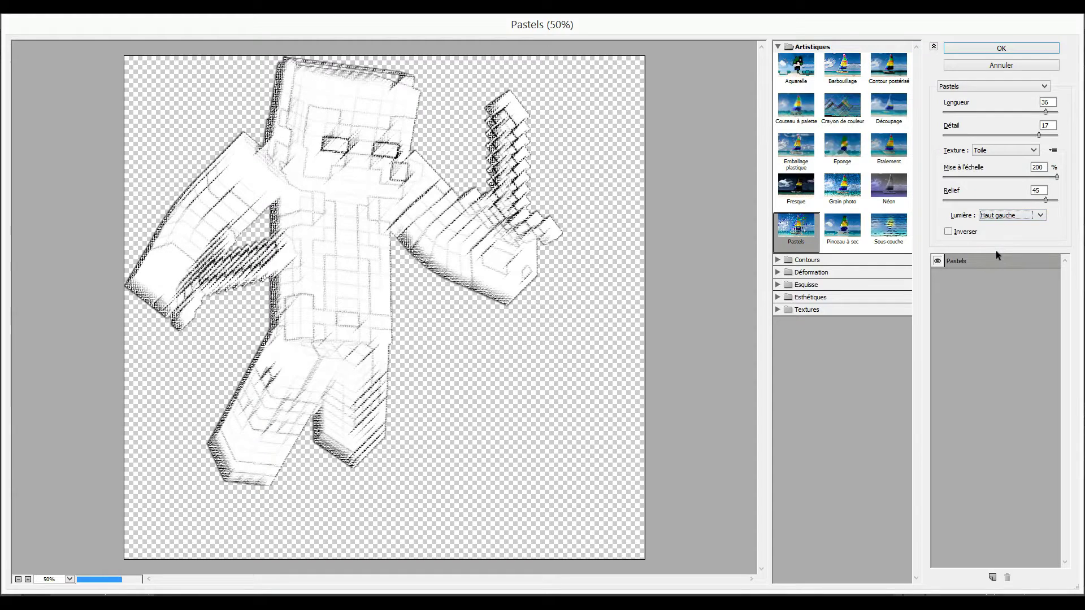
pyautogui.click(994, 219)
pyautogui.click(998, 227)
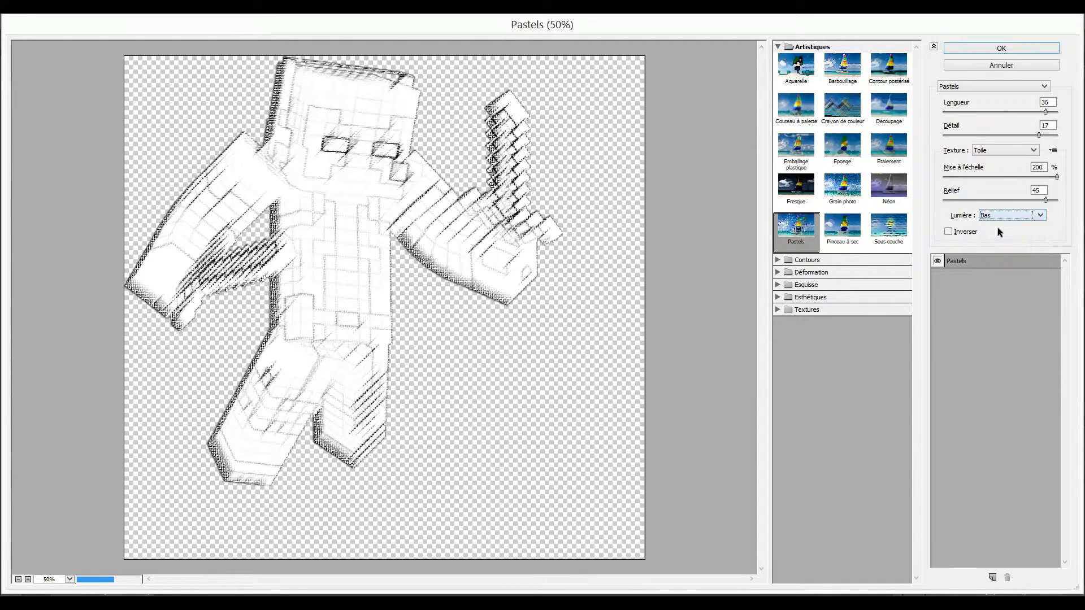
pyautogui.click(974, 49)
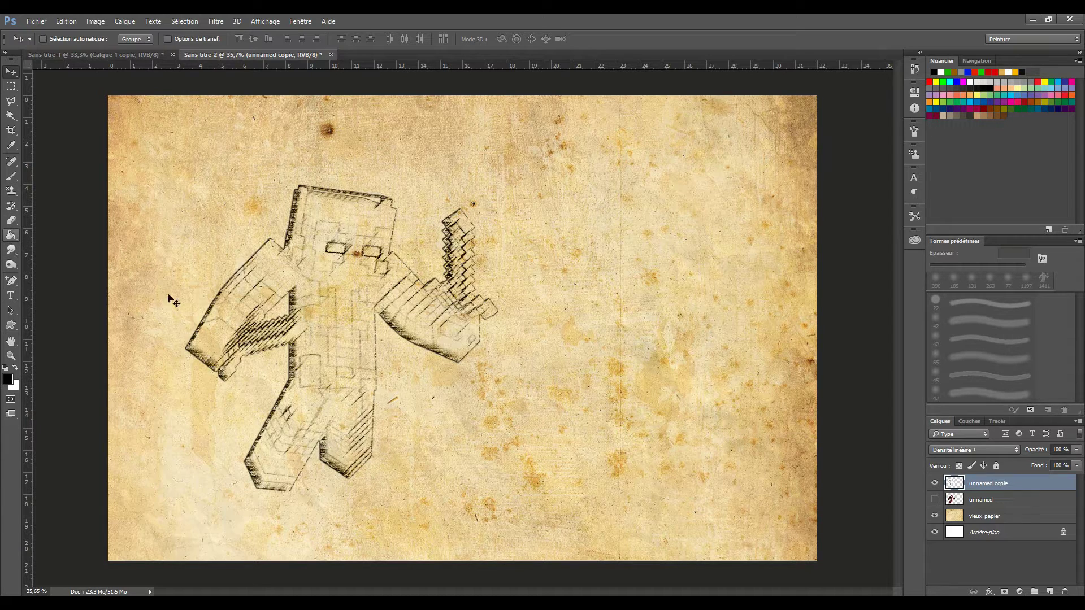
# Step: Add new layer Calque 1 and pick the Pattern Stamp tool with the last pattern in the list
pyautogui.click(934, 499)
pyautogui.click(1050, 591)
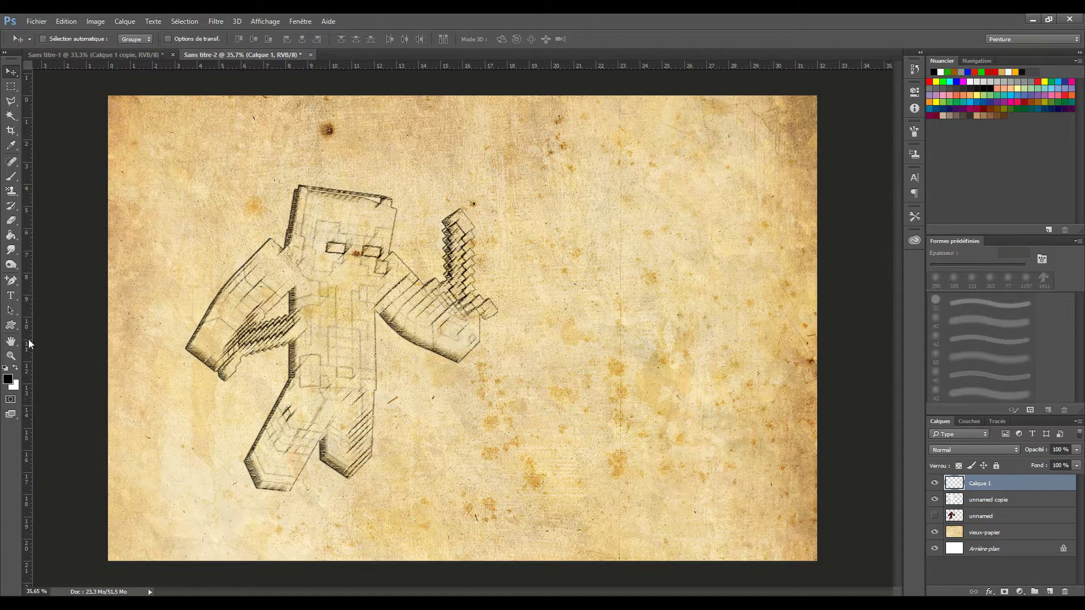
pyautogui.moveTo(11, 191); pyautogui.dragTo(60, 198)
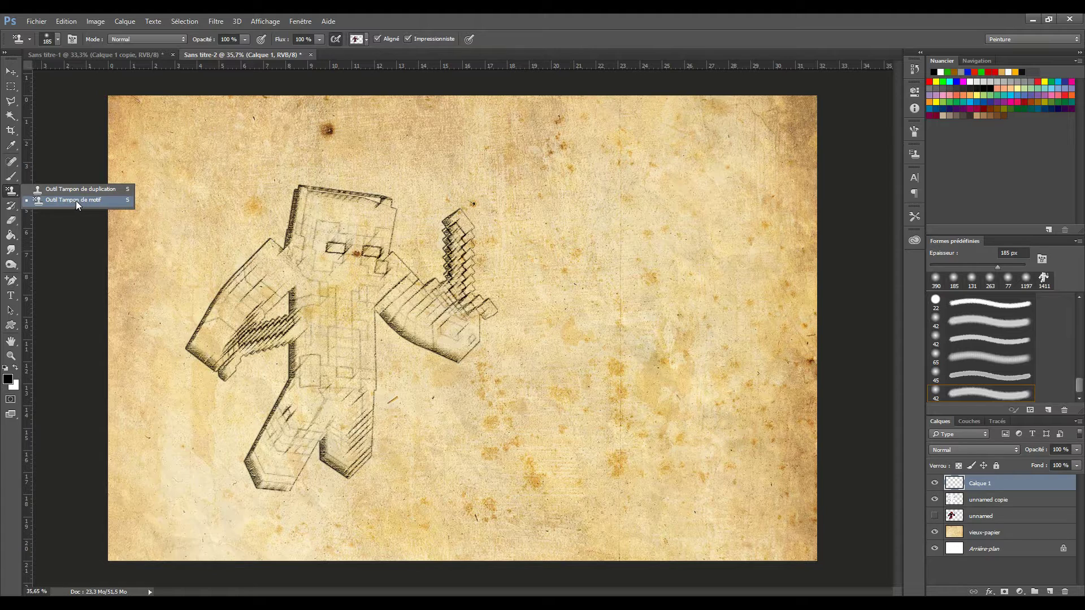
pyautogui.click(76, 201)
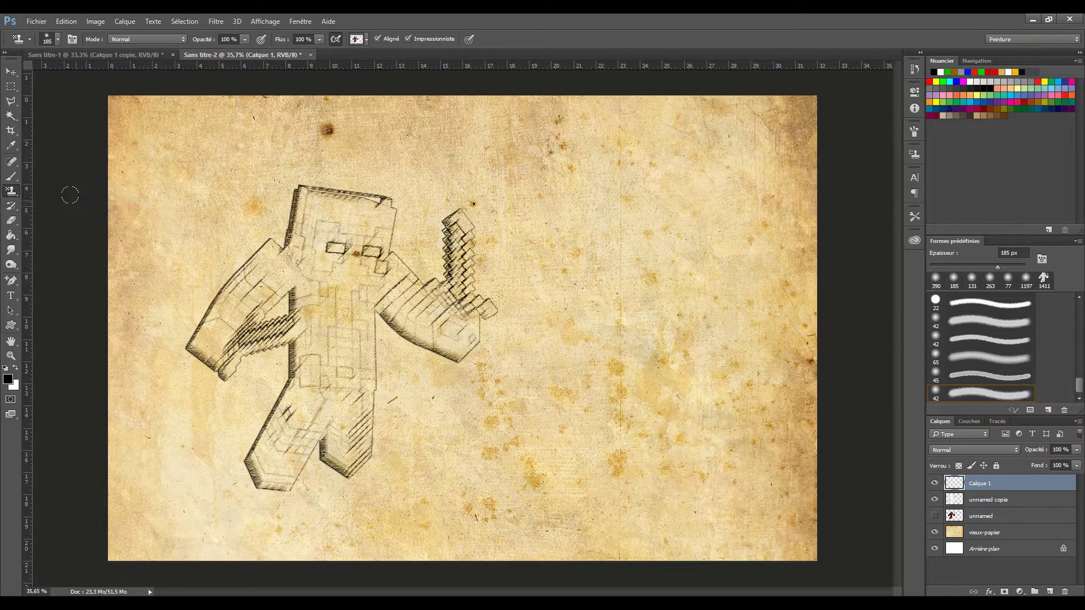
pyautogui.click(364, 40)
pyautogui.click(372, 102)
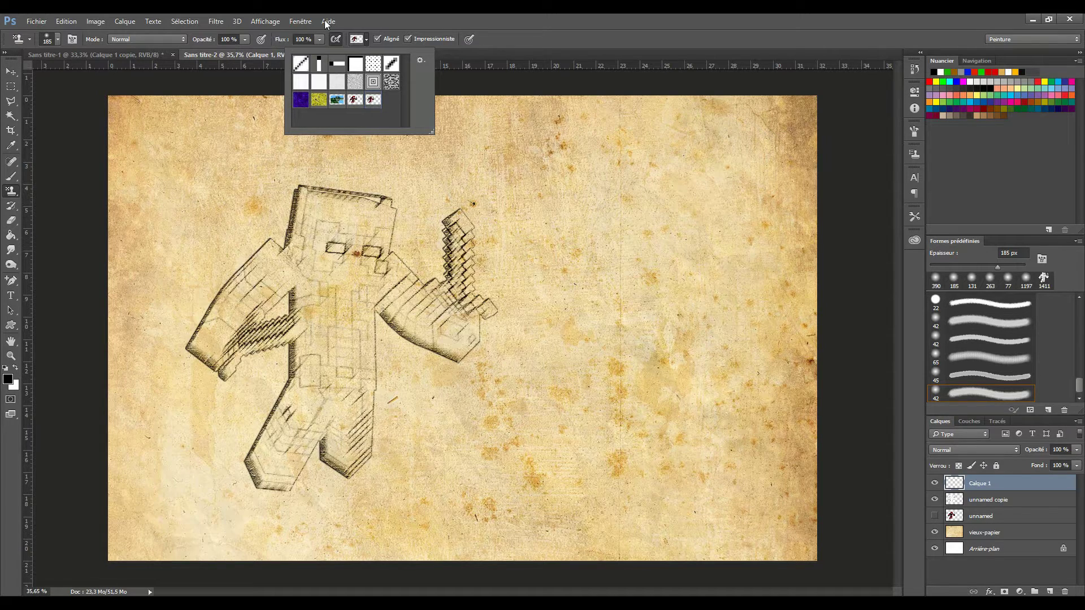
pyautogui.click(355, 19)
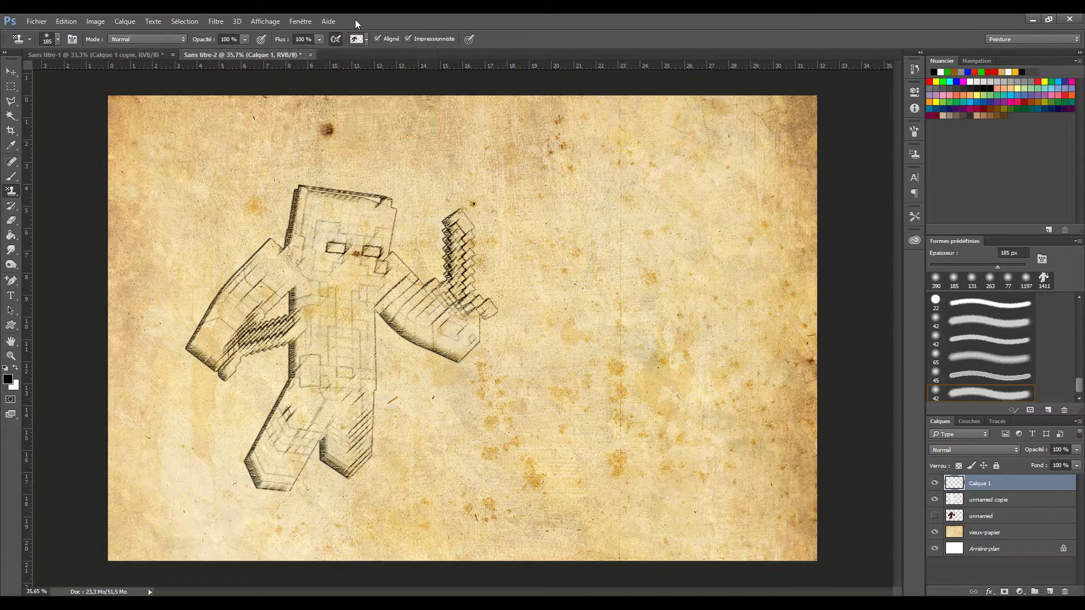
# Step: Load the Pinceaux humides set and enlarge the Aquarelle légèrement opaque brush to about 432 px
pyautogui.click(58, 41)
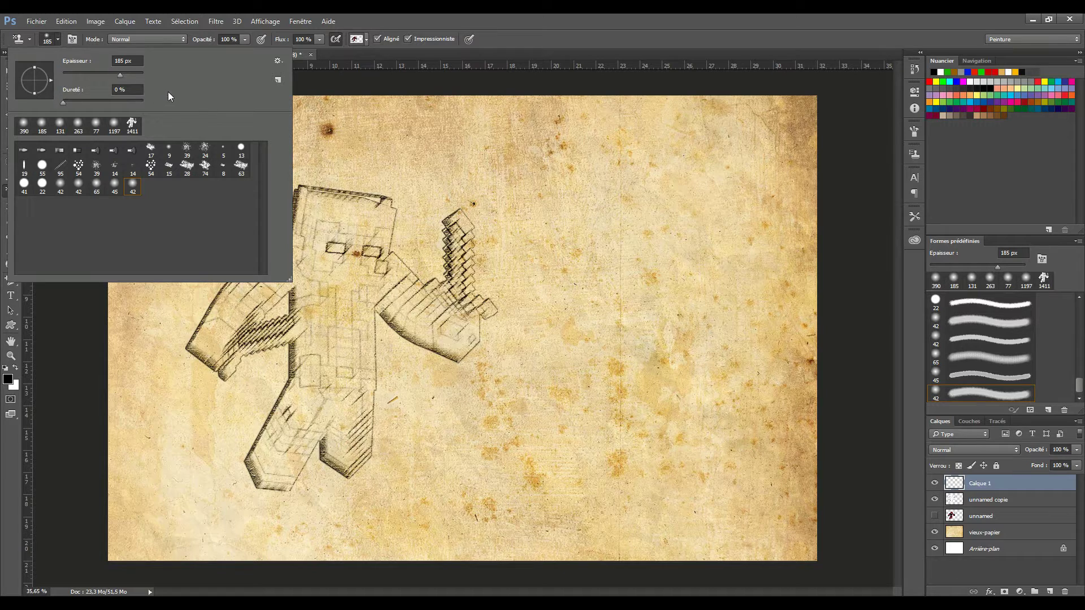
pyautogui.click(279, 61)
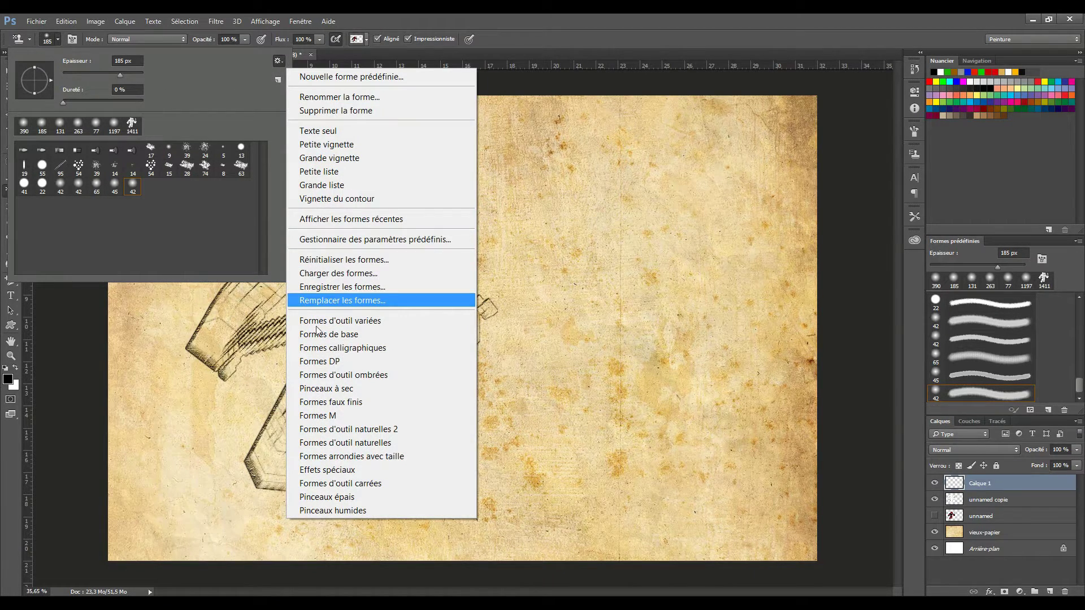
pyautogui.click(333, 508)
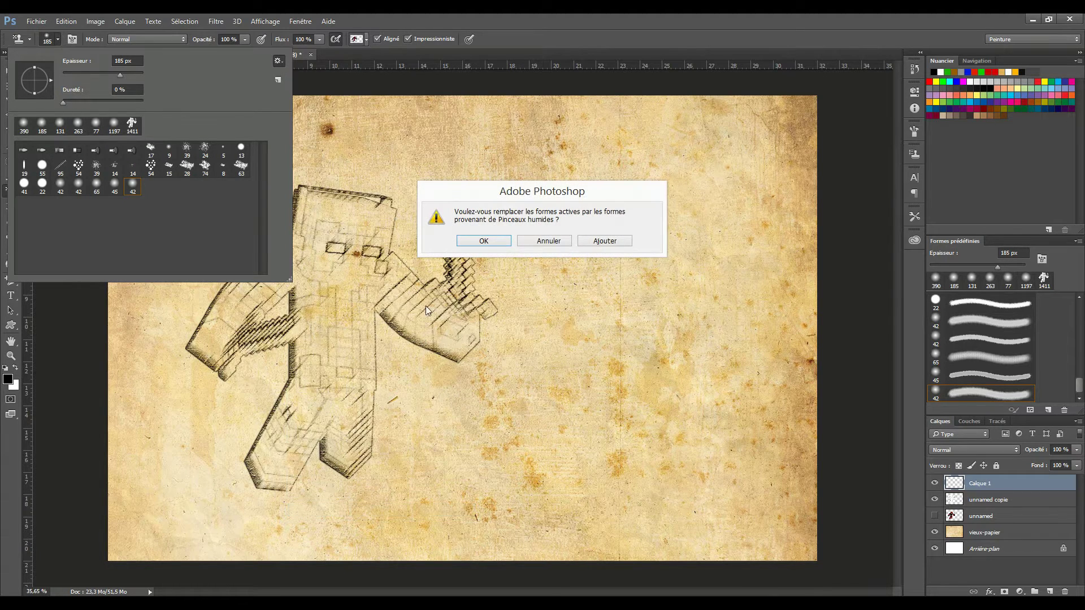
pyautogui.click(477, 242)
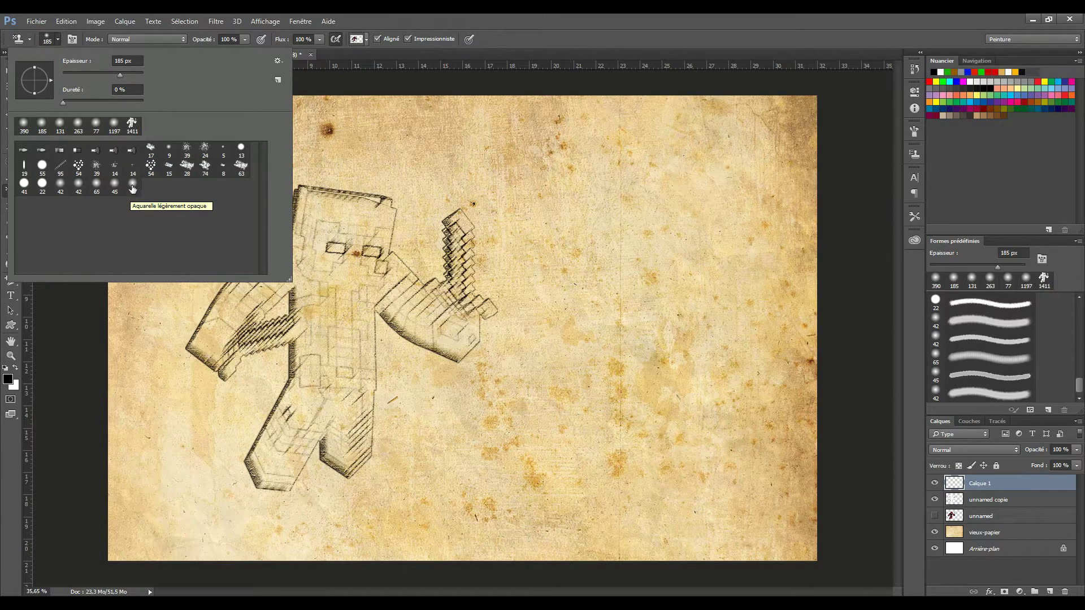
pyautogui.click(96, 184)
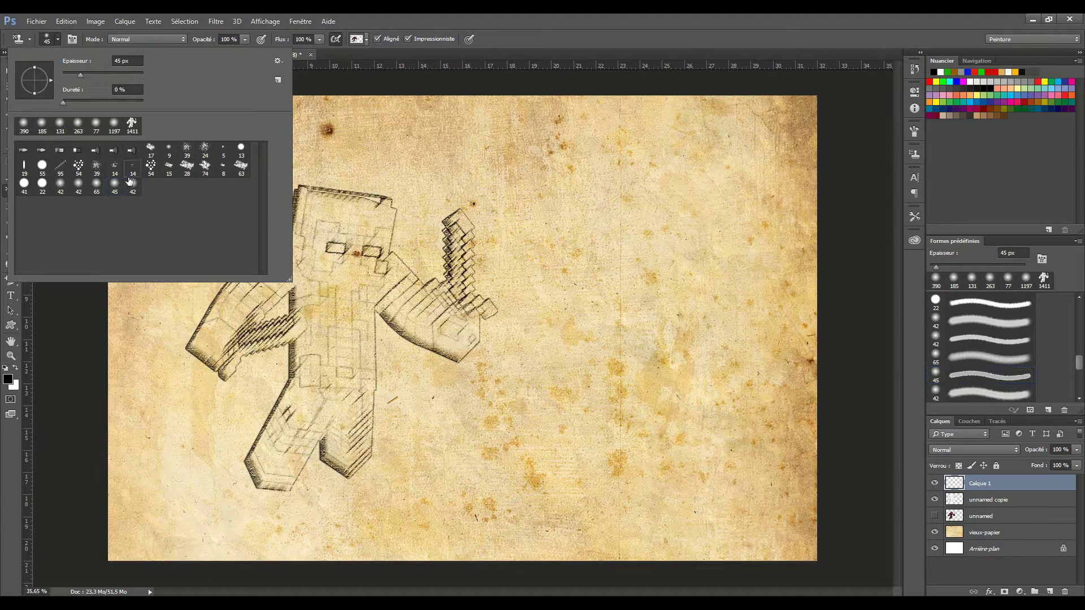
pyautogui.click(133, 184)
pyautogui.moveTo(103, 75); pyautogui.dragTo(134, 74)
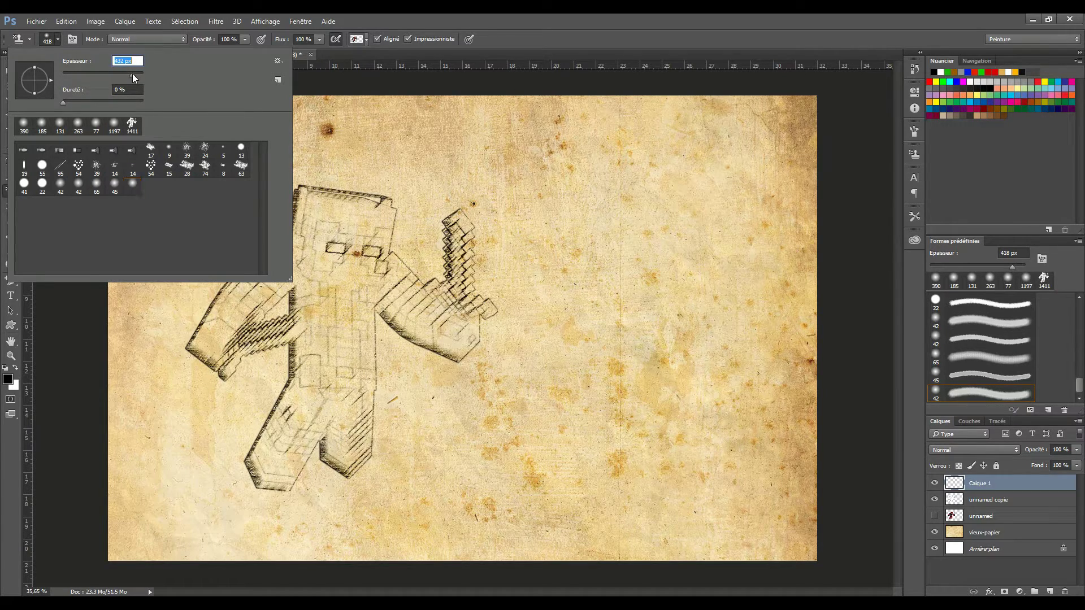
pyautogui.click(419, 22)
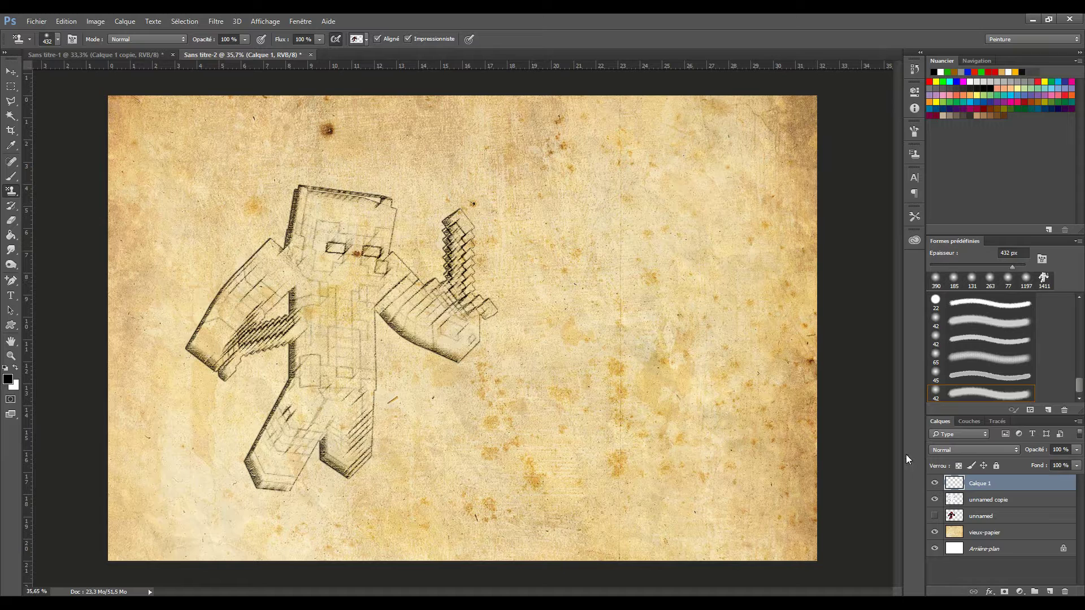
# Step: Try stamping the head and body with Impressionniste turned off, then undo it
pyautogui.moveTo(364, 184); pyautogui.dragTo(353, 203)
pyautogui.click(408, 39)
pyautogui.moveTo(373, 215)
pyautogui.mouseDown()
pyautogui.moveTo(365, 181)
pyautogui.moveTo(182, 317)
pyautogui.moveTo(480, 260)
pyautogui.mouseUp()
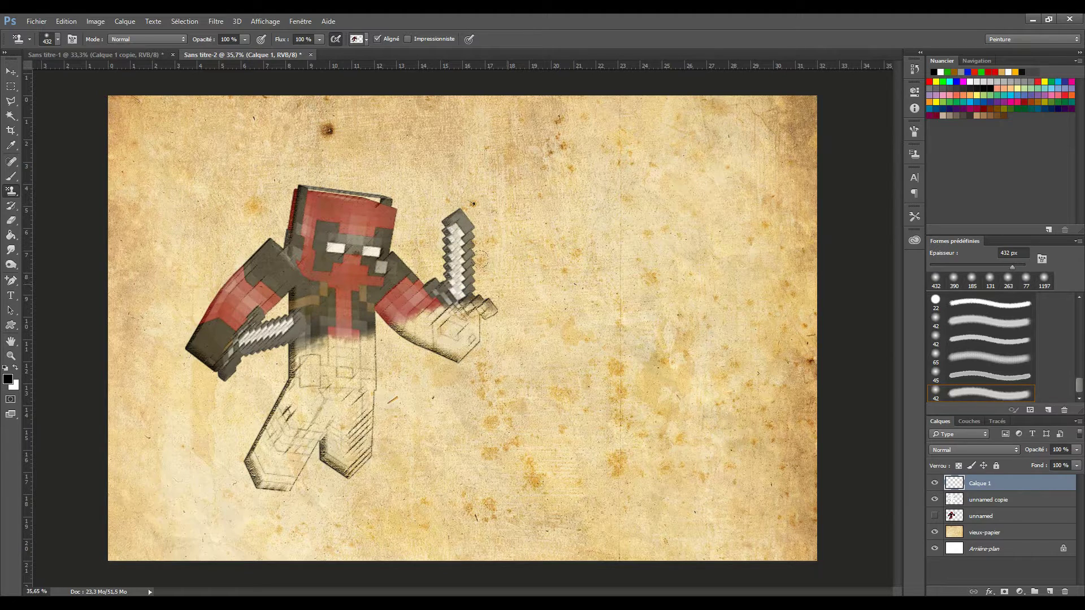
pyautogui.moveTo(480, 260); pyautogui.dragTo(353, 469)
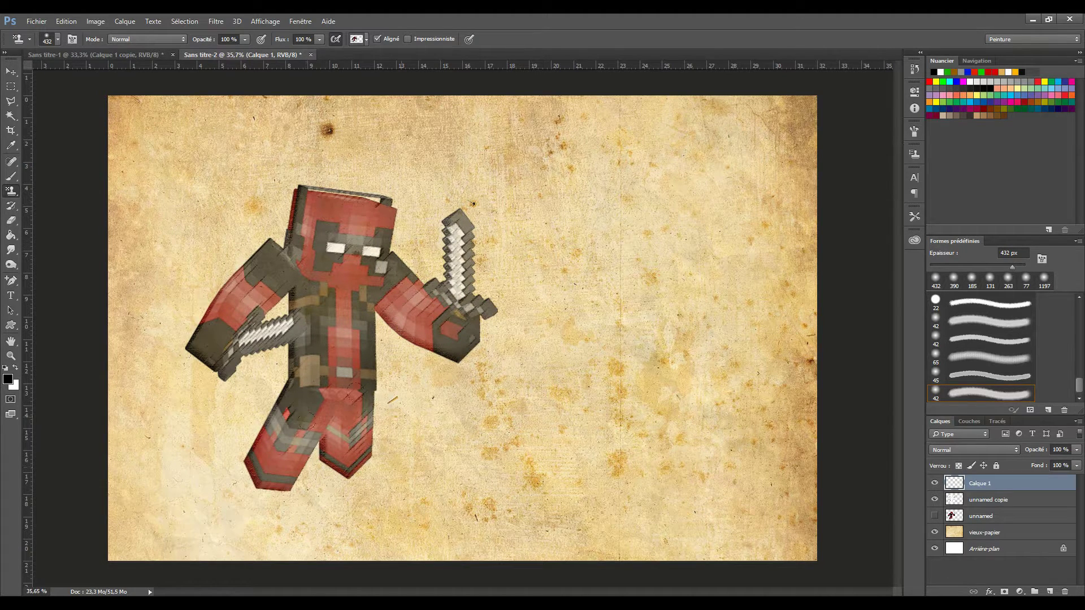
pyautogui.moveTo(315, 394); pyautogui.dragTo(312, 336)
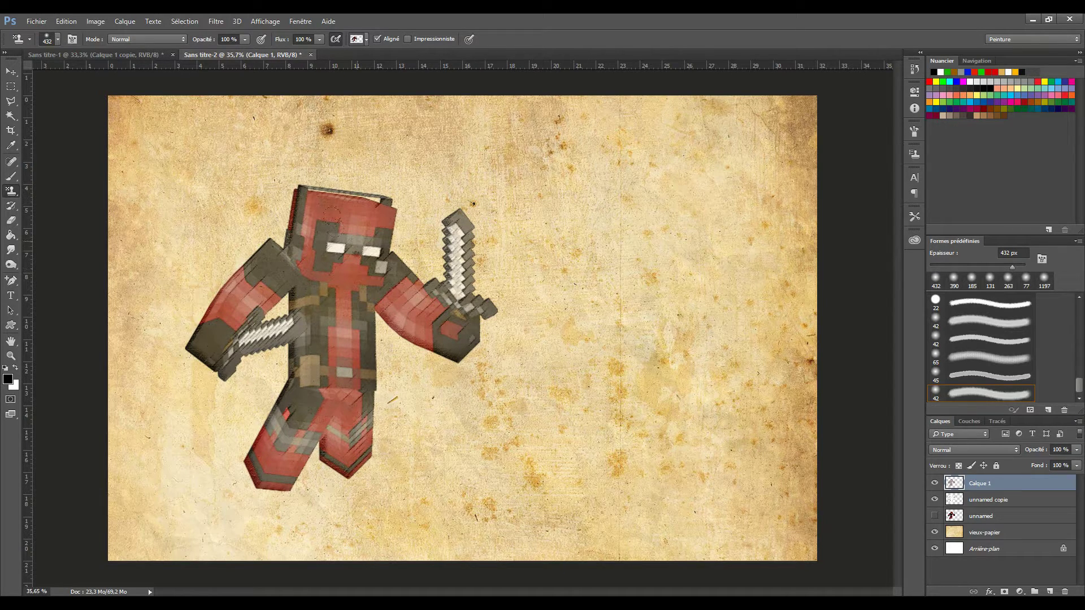
pyautogui.hotkey('ctrl', 'z')
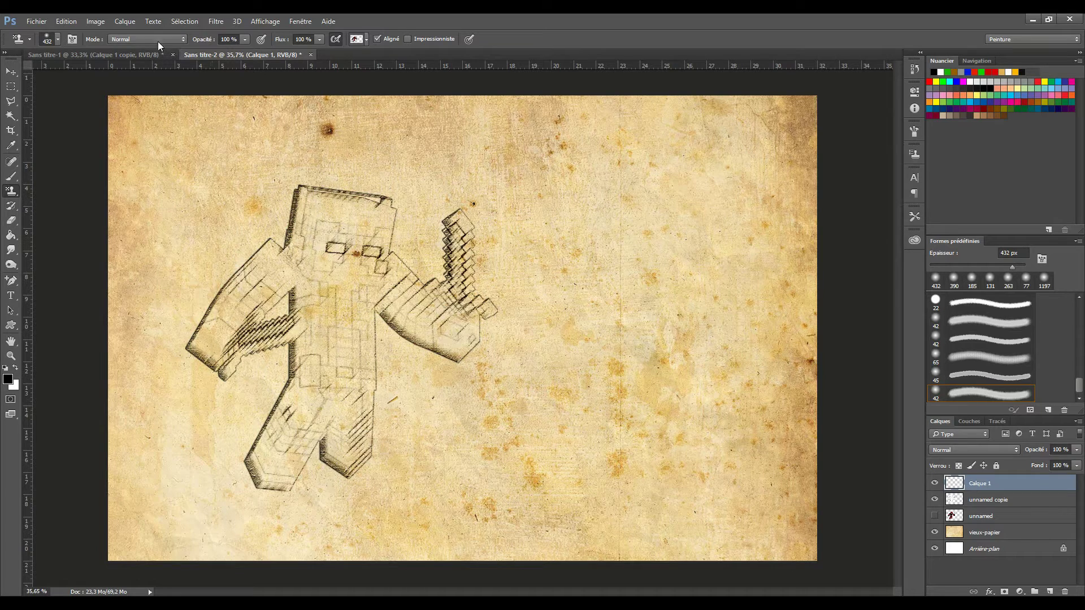
# Step: Raise the brush to 475 px and stamp texture over the head, torso and arms
pyautogui.click(59, 40)
pyautogui.moveTo(135, 72); pyautogui.dragTo(137, 72)
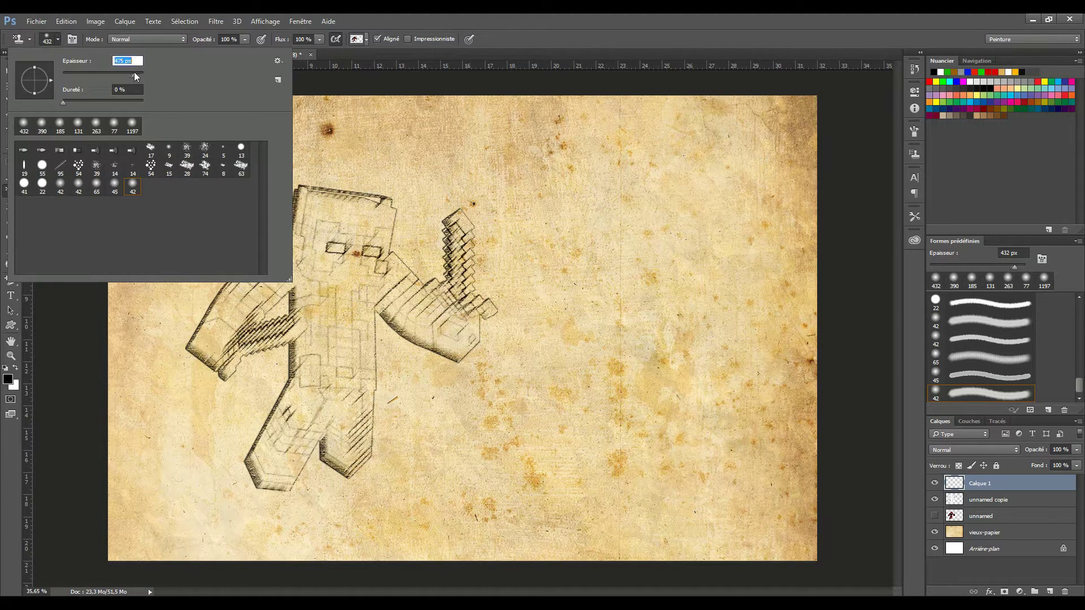
pyautogui.click(320, 174)
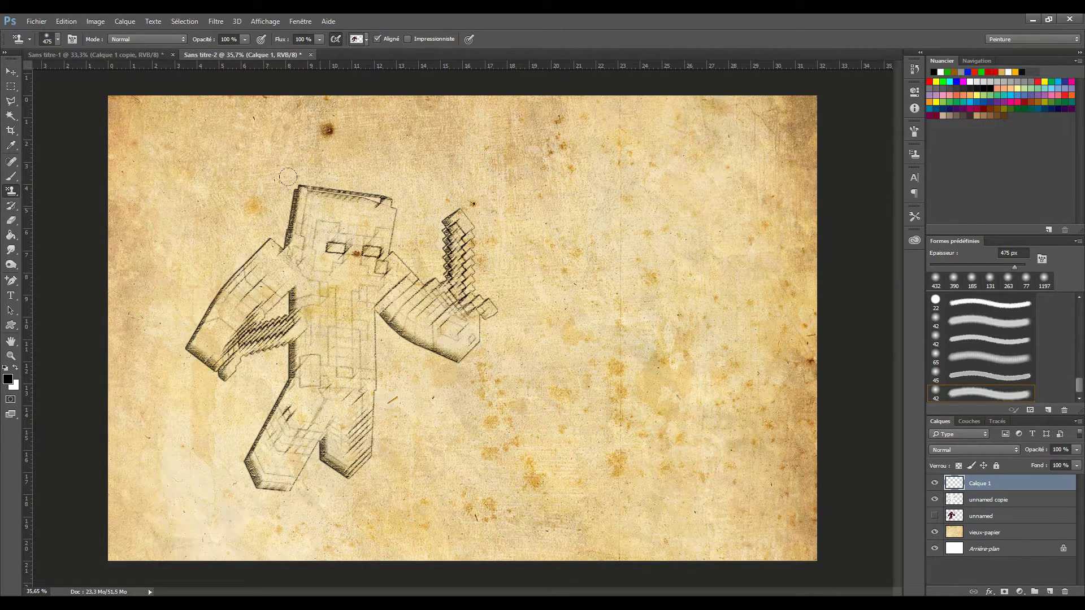
pyautogui.moveTo(288, 180)
pyautogui.mouseDown()
pyautogui.moveTo(314, 170)
pyautogui.moveTo(329, 183)
pyautogui.mouseUp()
pyautogui.moveTo(325, 238)
pyautogui.mouseDown()
pyautogui.moveTo(319, 305)
pyautogui.moveTo(362, 243)
pyautogui.moveTo(395, 300)
pyautogui.moveTo(423, 311)
pyautogui.moveTo(452, 237)
pyautogui.moveTo(429, 316)
pyautogui.moveTo(452, 339)
pyautogui.moveTo(446, 317)
pyautogui.mouseUp()
pyautogui.moveTo(415, 280); pyautogui.dragTo(469, 316)
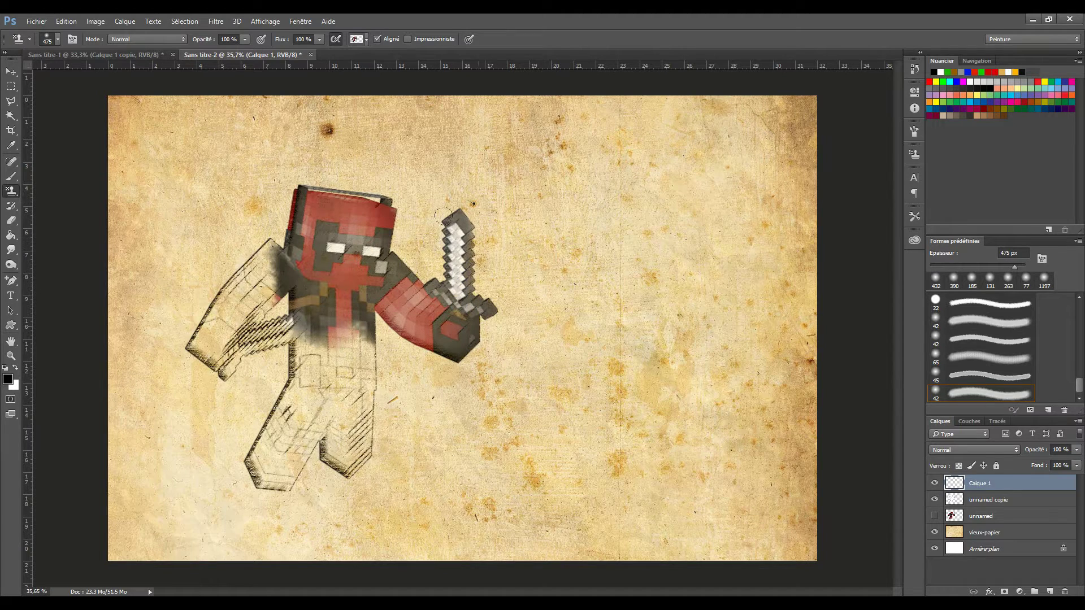
pyautogui.moveTo(271, 243)
pyautogui.mouseDown()
pyautogui.moveTo(206, 309)
pyautogui.moveTo(226, 361)
pyautogui.moveTo(306, 342)
pyautogui.moveTo(348, 373)
pyautogui.moveTo(361, 447)
pyautogui.moveTo(344, 407)
pyautogui.moveTo(277, 376)
pyautogui.moveTo(299, 427)
pyautogui.moveTo(249, 361)
pyautogui.moveTo(260, 381)
pyautogui.moveTo(292, 350)
pyautogui.moveTo(257, 396)
pyautogui.moveTo(310, 360)
pyautogui.mouseUp()
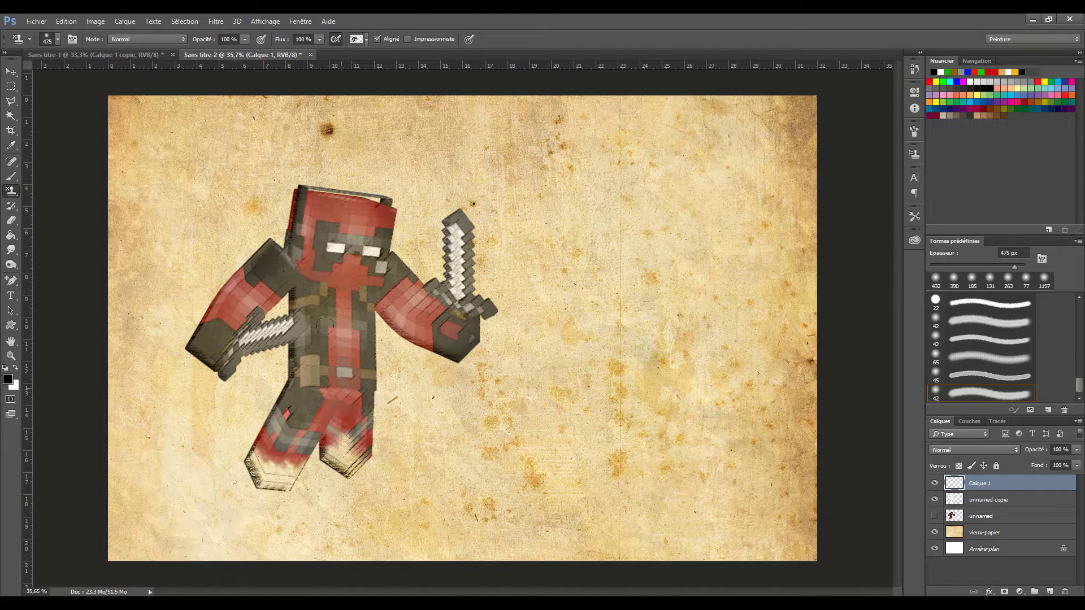
# Step: Add further passes darkening the torso, arms, head, belt and upper legs
pyautogui.moveTo(328, 305); pyautogui.dragTo(393, 291)
pyautogui.moveTo(322, 257)
pyautogui.mouseDown()
pyautogui.moveTo(390, 339)
pyautogui.moveTo(424, 305)
pyautogui.moveTo(313, 233)
pyautogui.moveTo(322, 316)
pyautogui.moveTo(350, 395)
pyautogui.mouseUp()
pyautogui.moveTo(373, 226)
pyautogui.mouseDown()
pyautogui.moveTo(337, 289)
pyautogui.moveTo(344, 370)
pyautogui.mouseUp()
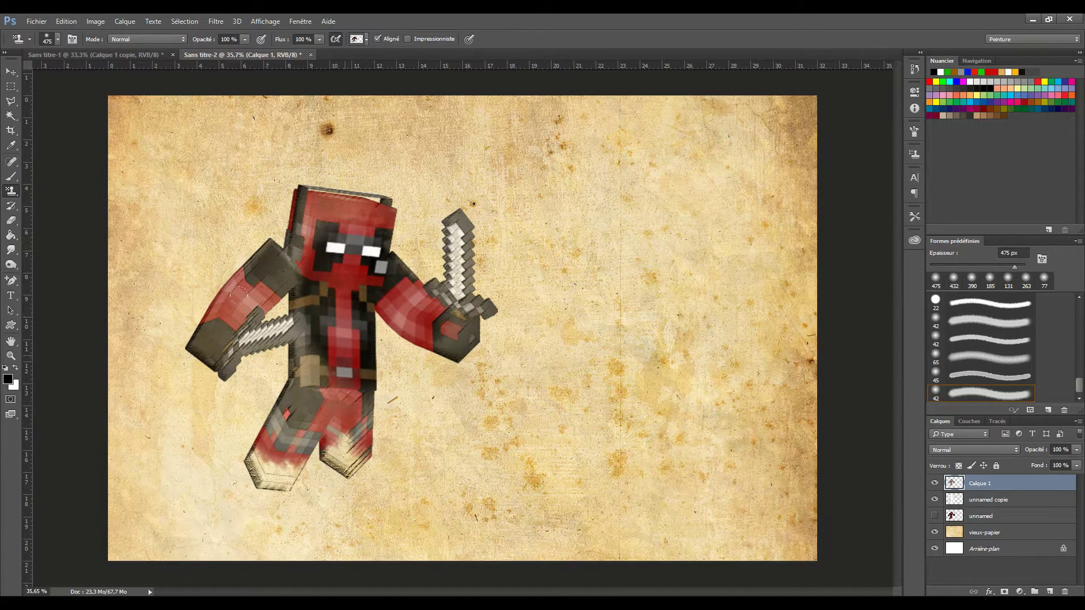
pyautogui.moveTo(230, 292)
pyautogui.mouseDown()
pyautogui.moveTo(257, 311)
pyautogui.moveTo(215, 361)
pyautogui.moveTo(212, 266)
pyautogui.moveTo(251, 266)
pyautogui.mouseUp()
pyautogui.moveTo(393, 331)
pyautogui.mouseDown()
pyautogui.moveTo(436, 339)
pyautogui.moveTo(397, 306)
pyautogui.mouseUp()
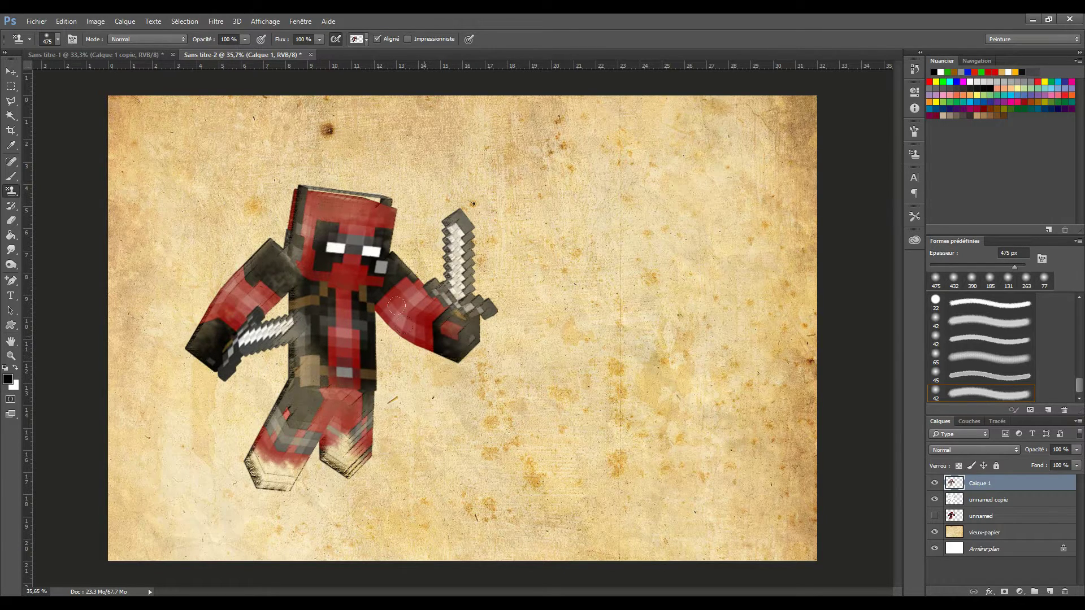
pyautogui.moveTo(394, 241)
pyautogui.mouseDown()
pyautogui.moveTo(406, 274)
pyautogui.moveTo(384, 209)
pyautogui.moveTo(390, 243)
pyautogui.moveTo(328, 200)
pyautogui.mouseUp()
pyautogui.moveTo(337, 321); pyautogui.dragTo(356, 418)
pyautogui.moveTo(322, 362); pyautogui.dragTo(294, 390)
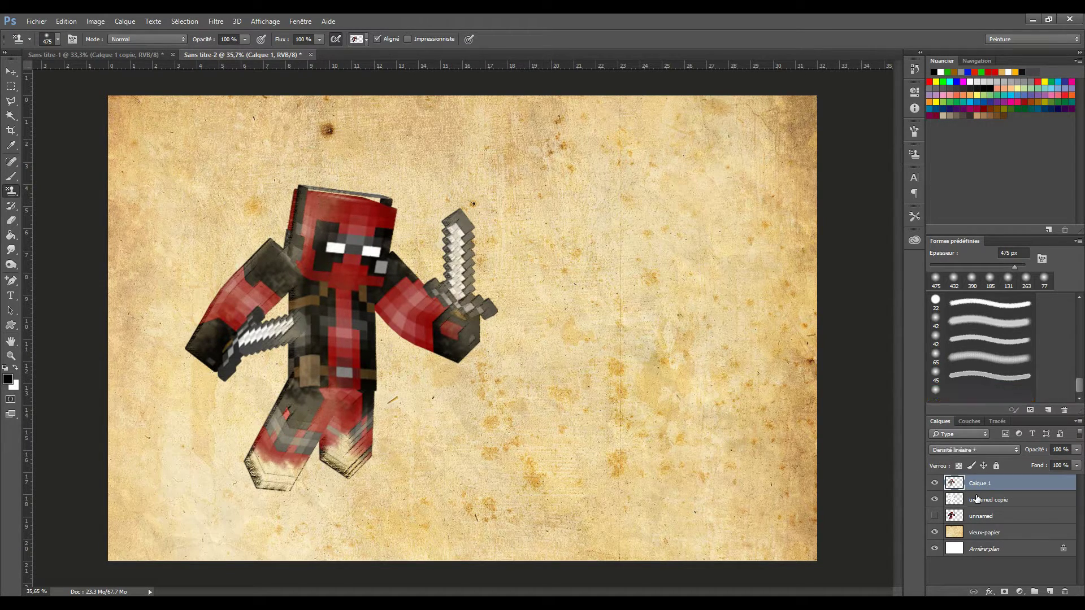
# Step: Move 'unnamed copie' above Calque 1 and set Calque 1's blend mode to Densité linéaire +
pyautogui.click(1011, 499)
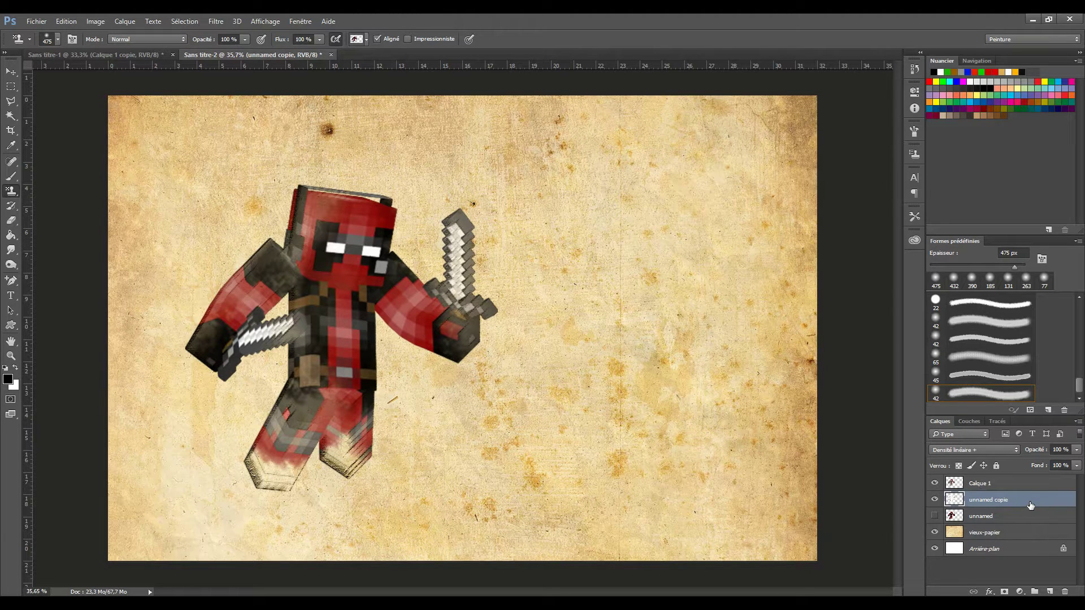
pyautogui.moveTo(1030, 505); pyautogui.dragTo(1023, 482)
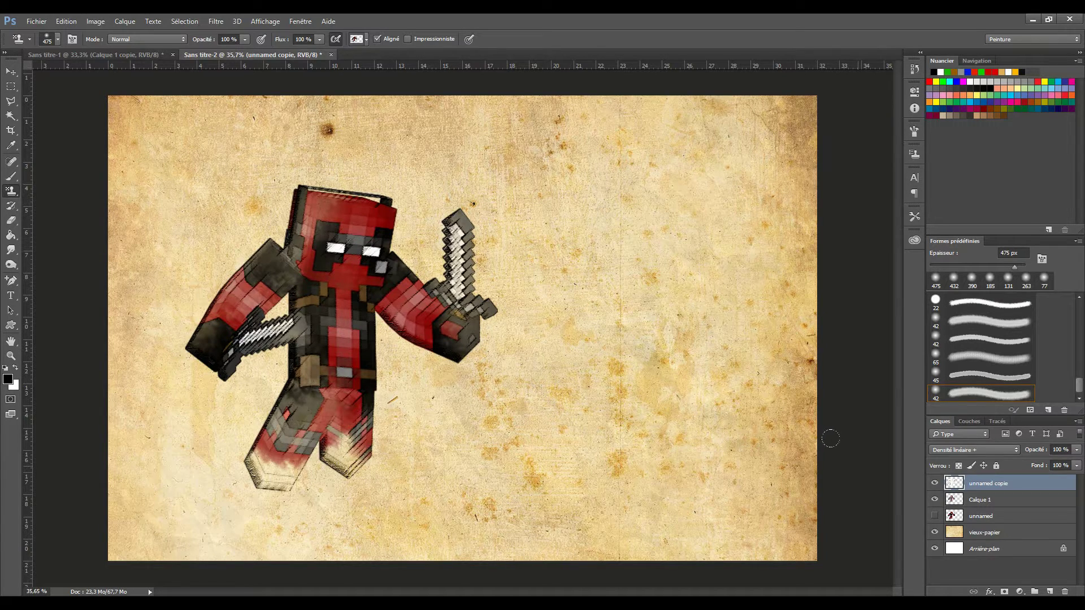
pyautogui.click(981, 507)
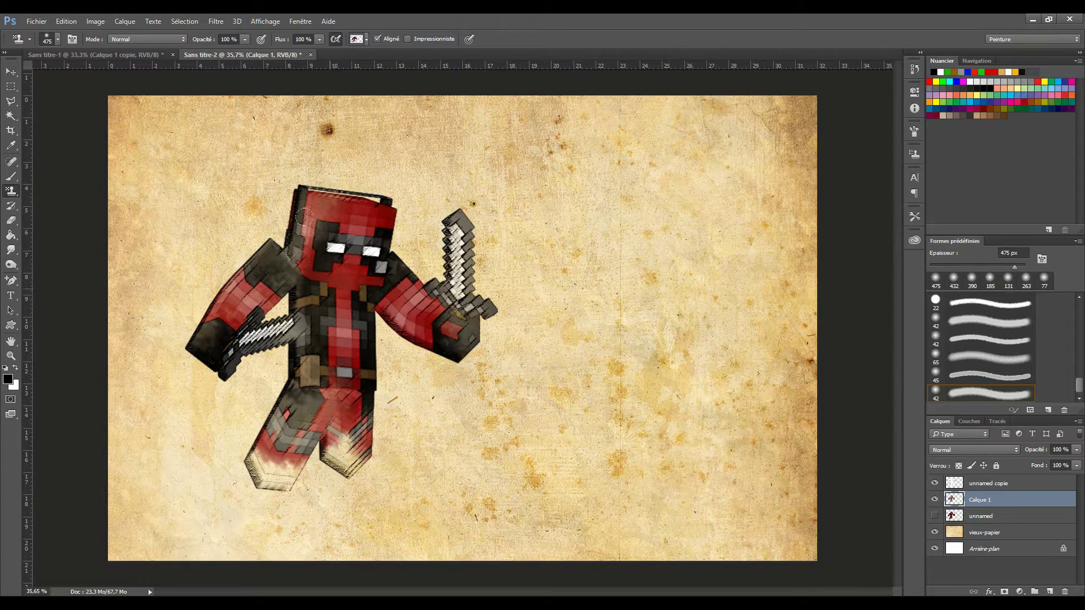
pyautogui.click(961, 447)
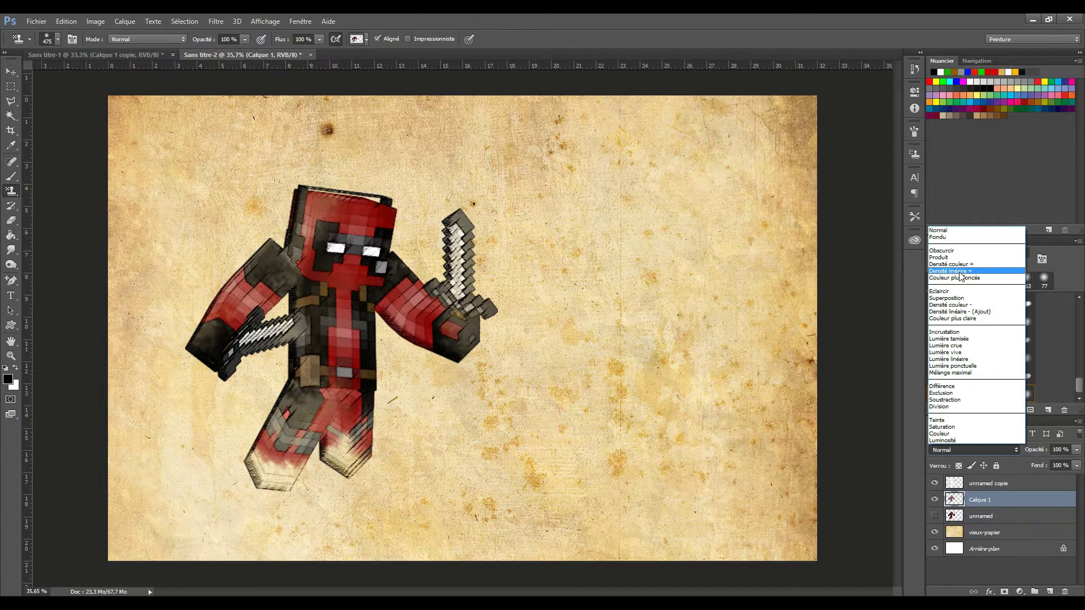
pyautogui.click(960, 271)
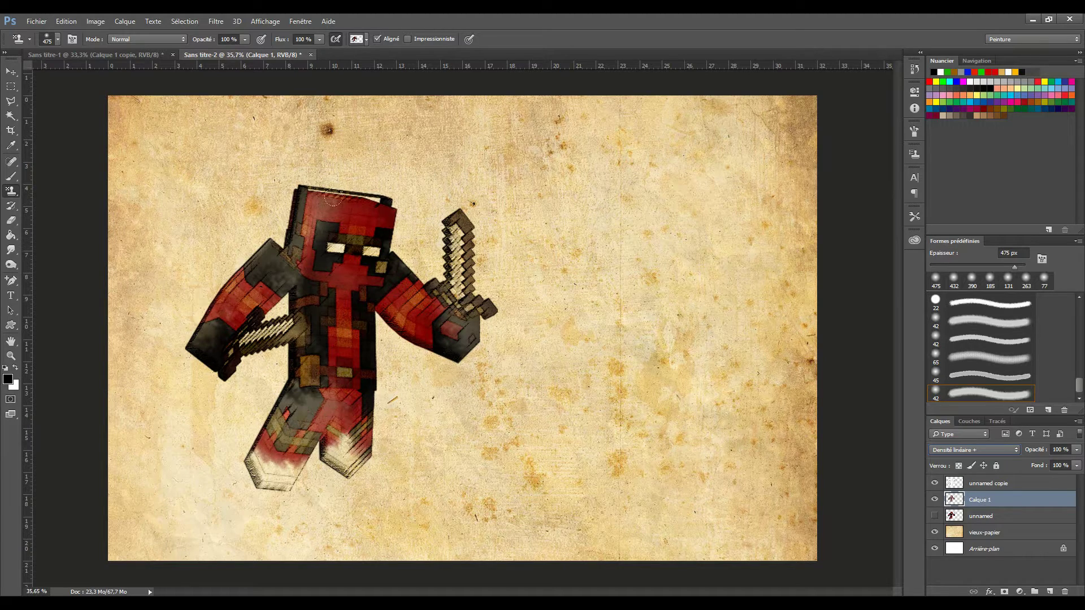
pyautogui.click(973, 487)
pyautogui.click(984, 484)
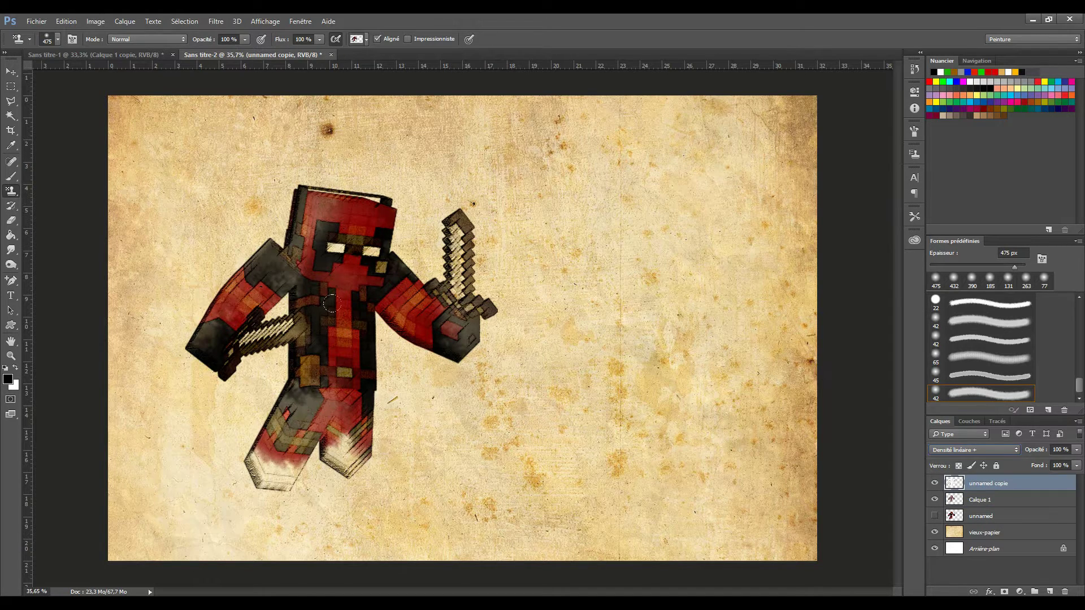
# Step: Mask 'unnamed copie' with the brush, fading the left leg, torso edge, head and sword-tip lines
pyautogui.click(11, 178)
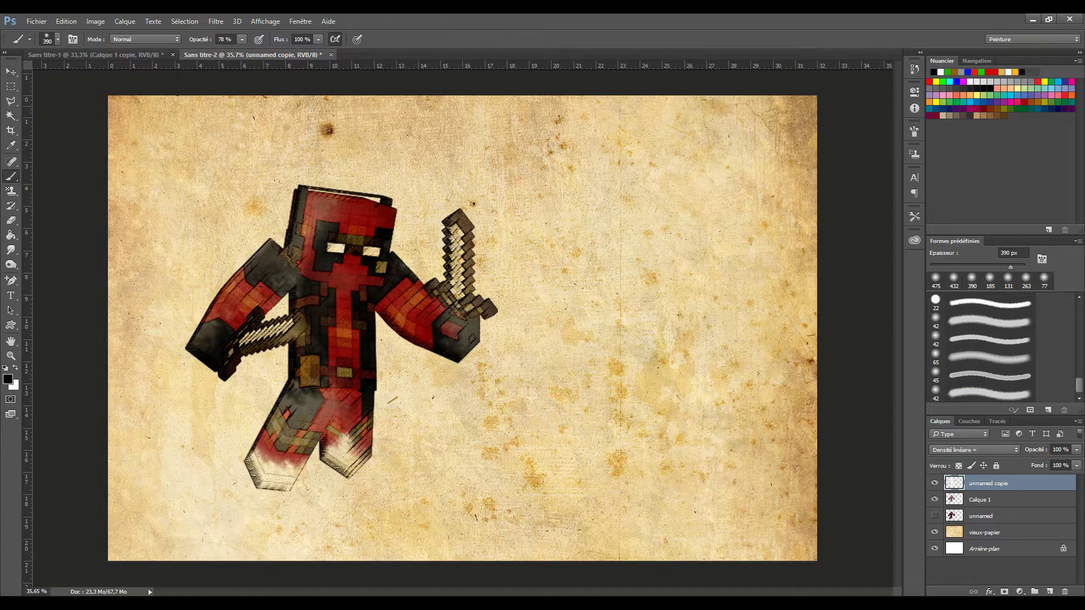
pyautogui.click(1005, 592)
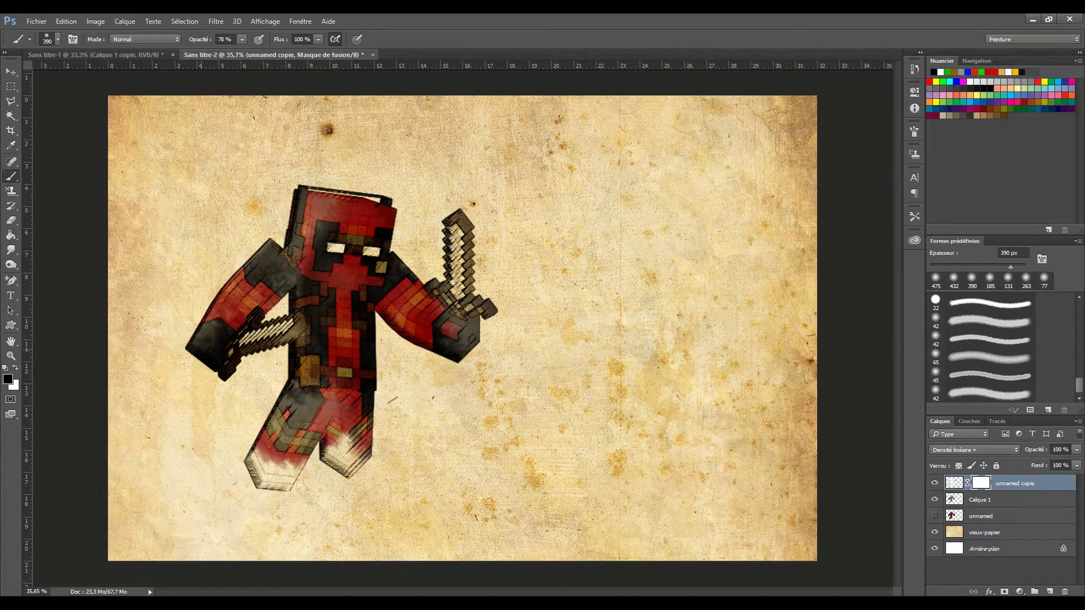
pyautogui.moveTo(238, 440)
pyautogui.mouseDown()
pyautogui.moveTo(214, 460)
pyautogui.moveTo(248, 464)
pyautogui.moveTo(206, 422)
pyautogui.moveTo(194, 444)
pyautogui.moveTo(245, 487)
pyautogui.moveTo(229, 463)
pyautogui.moveTo(259, 466)
pyautogui.moveTo(226, 472)
pyautogui.mouseUp()
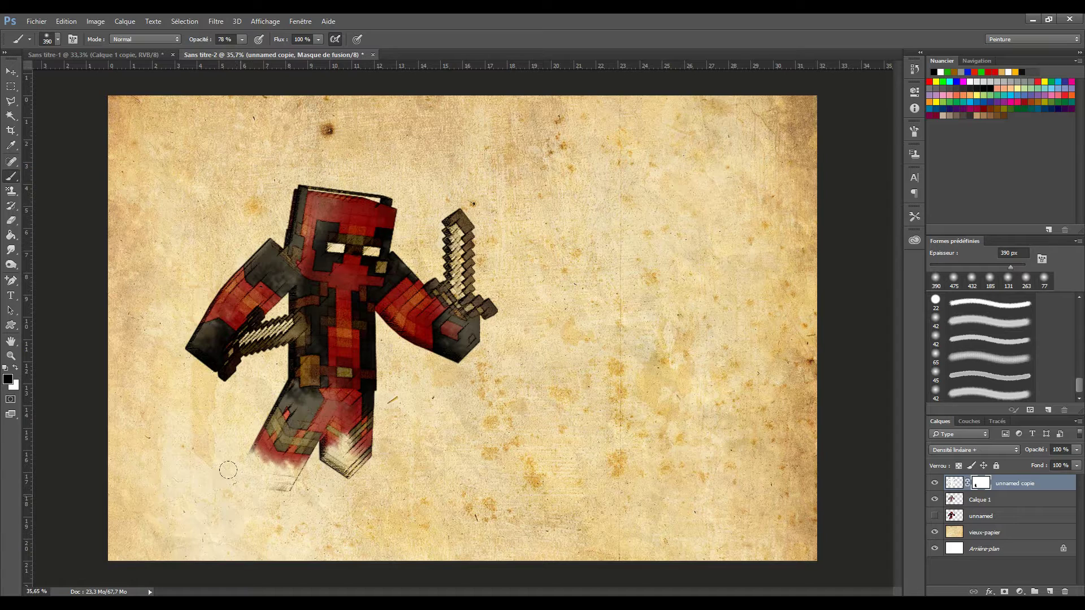
pyautogui.moveTo(308, 316); pyautogui.dragTo(316, 334)
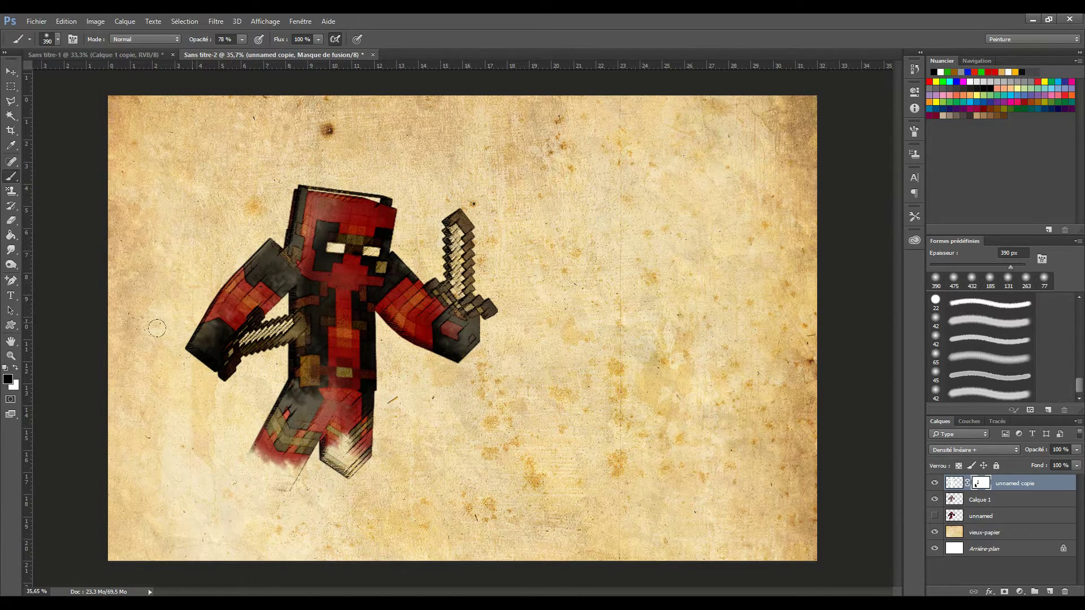
pyautogui.moveTo(151, 324); pyautogui.dragTo(150, 303)
pyautogui.moveTo(446, 210); pyautogui.dragTo(455, 220)
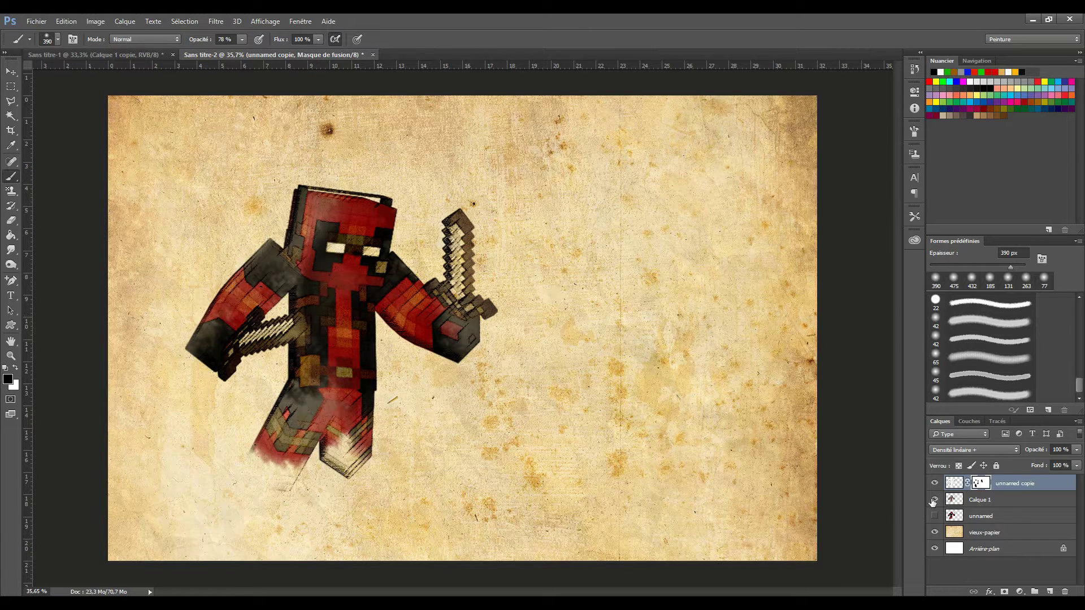
pyautogui.click(976, 503)
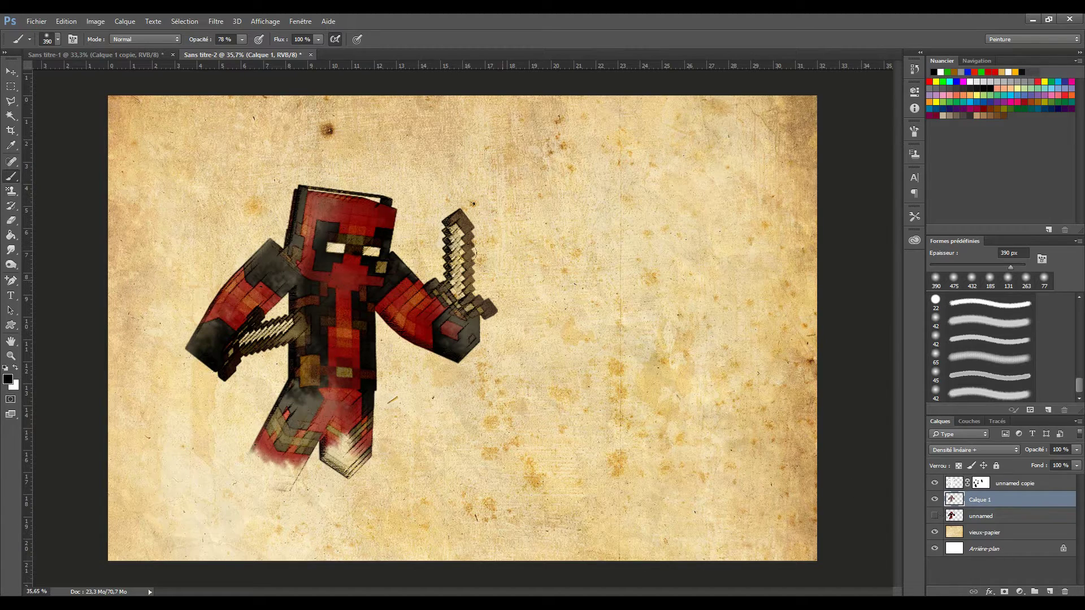
# Step: Stamp impressionist dark smoke by the head and shoulder, undoing twice and redoing one stroke
pyautogui.click(10, 191)
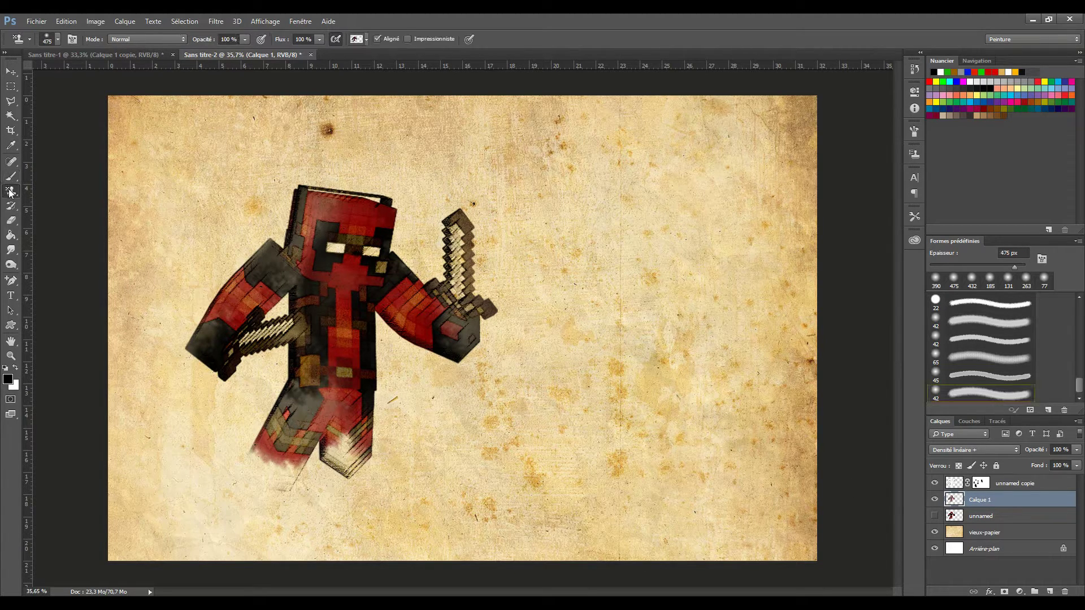
pyautogui.click(408, 39)
pyautogui.moveTo(254, 217); pyautogui.dragTo(296, 263)
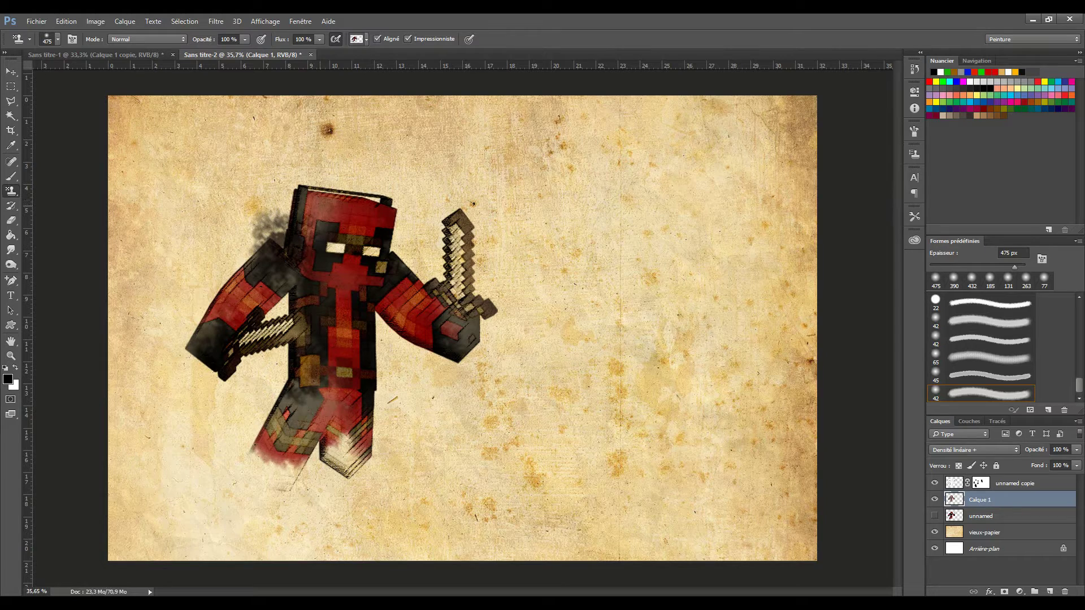
pyautogui.moveTo(322, 201); pyautogui.dragTo(271, 198)
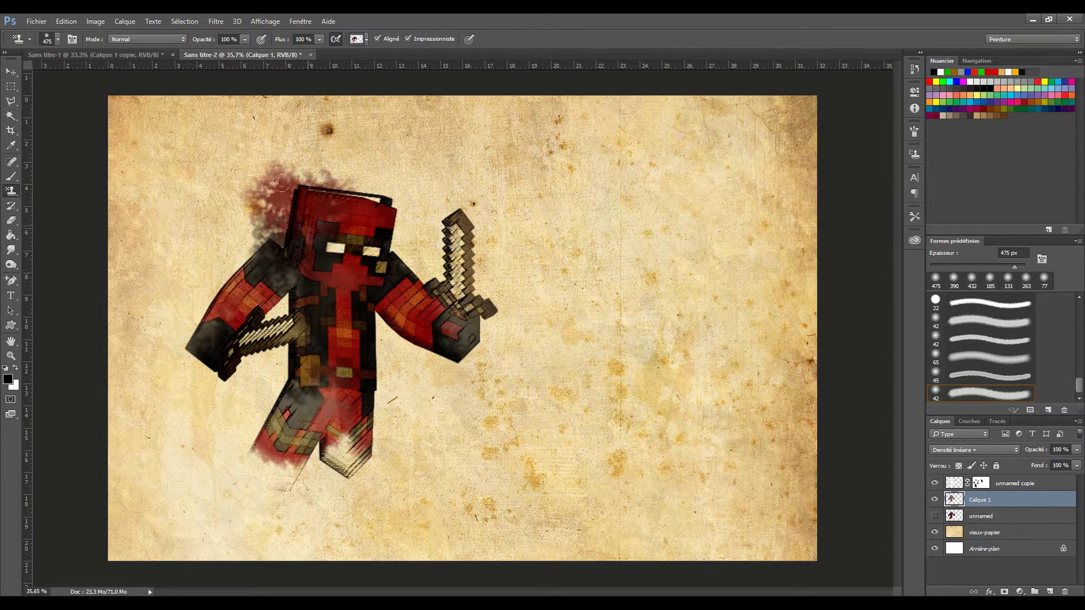
pyautogui.hotkey('ctrl', 'alt', 'z')
pyautogui.hotkey('ctrl', 'alt', 'z')
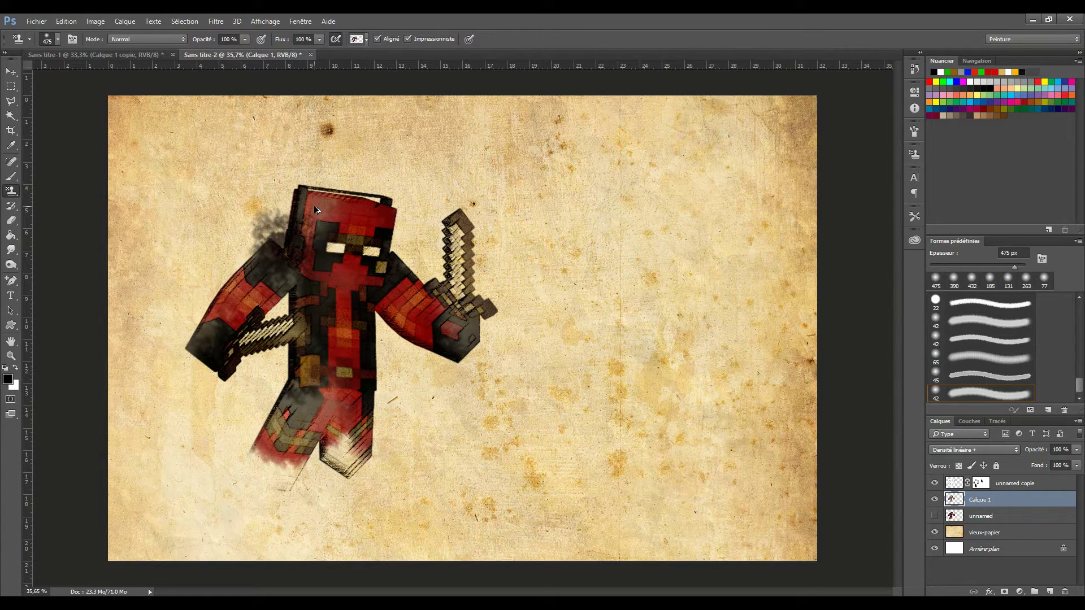
pyautogui.hotkey('ctrl', 'alt', 'z')
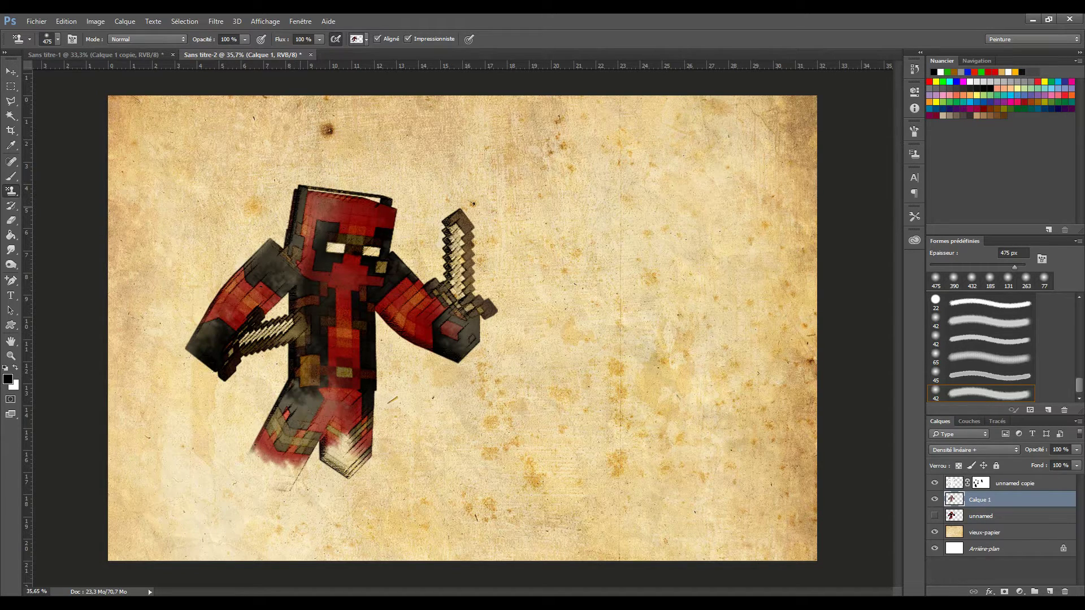
pyautogui.hotkey('ctrl', 'shift', 'z')
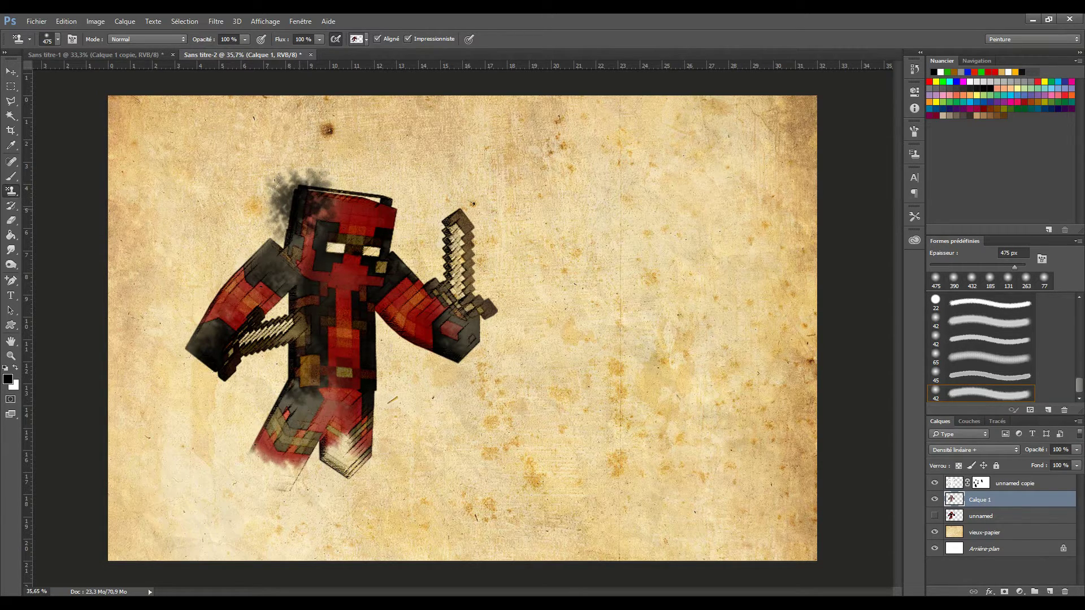
# Step: Undo the smoky strokes and the darker stamp around Deadpool's head
pyautogui.hotkey('ctrl', 'z')
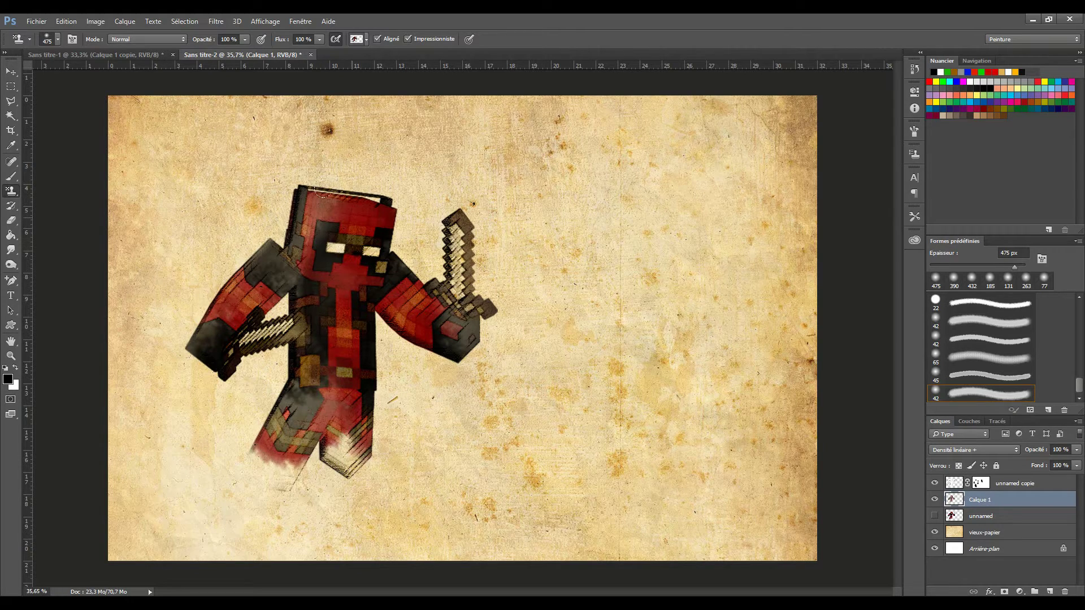
pyautogui.click(329, 196)
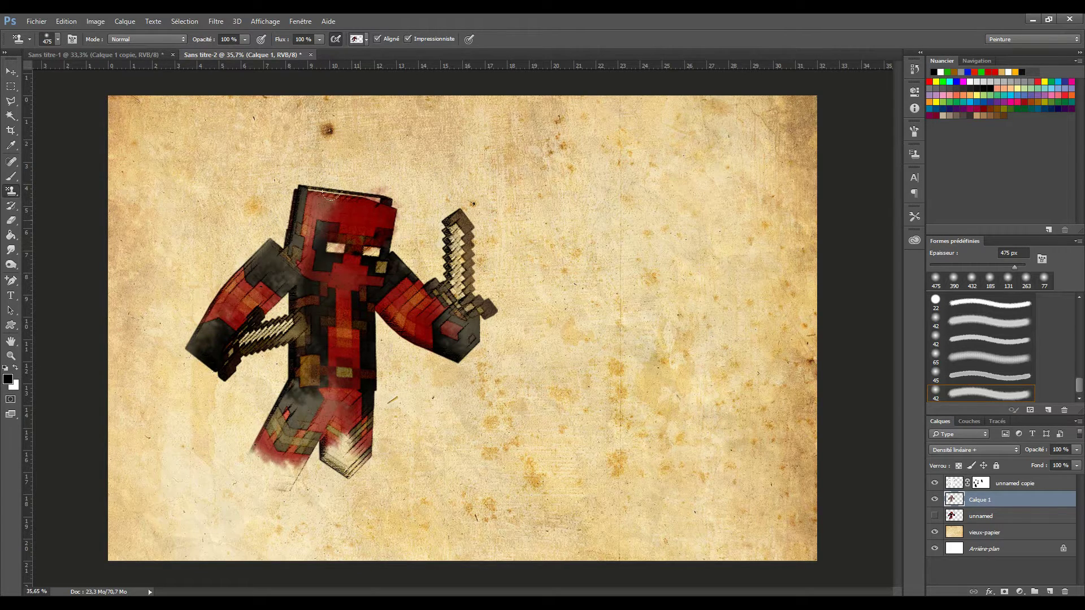
pyautogui.hotkey('ctrl', 'z')
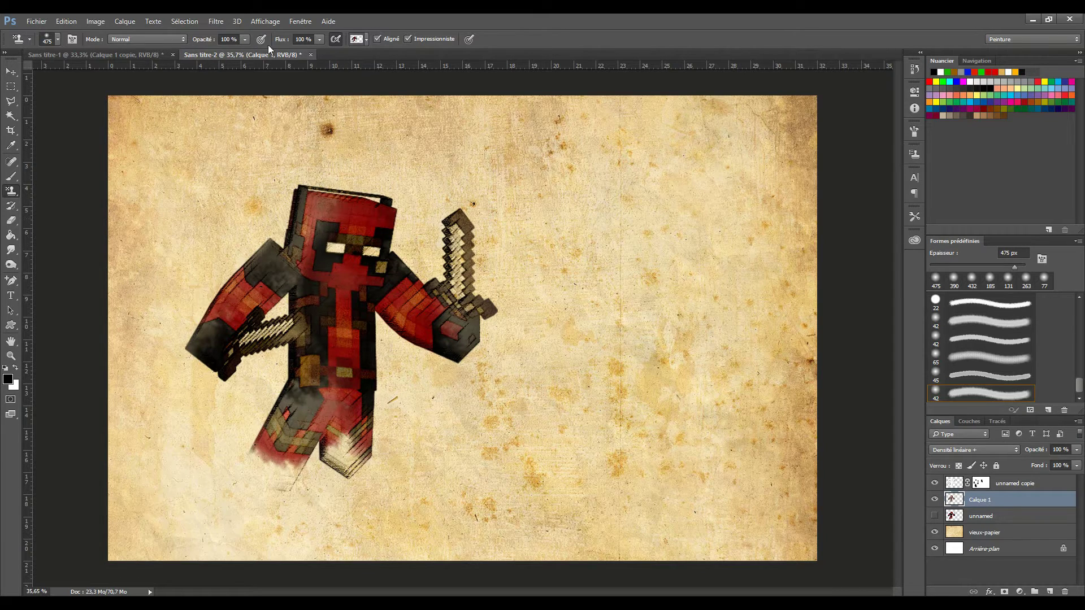
# Step: Set the pattern stamp to 76% opacity and a 263 px brush size
pyautogui.click(245, 41)
pyautogui.click(58, 41)
pyautogui.moveTo(118, 73); pyautogui.dragTo(120, 73)
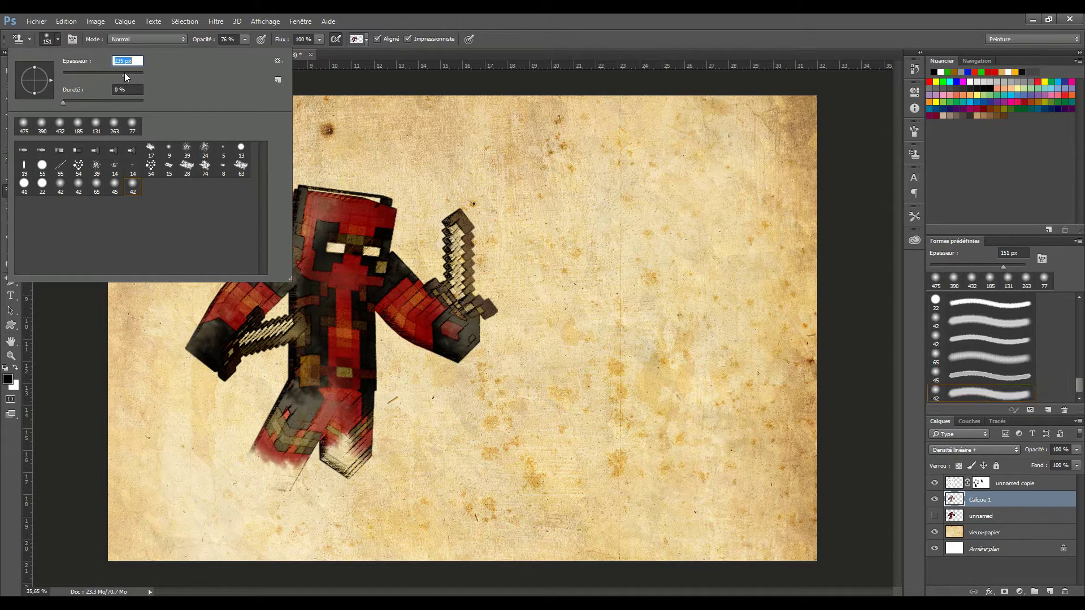
pyautogui.click(58, 40)
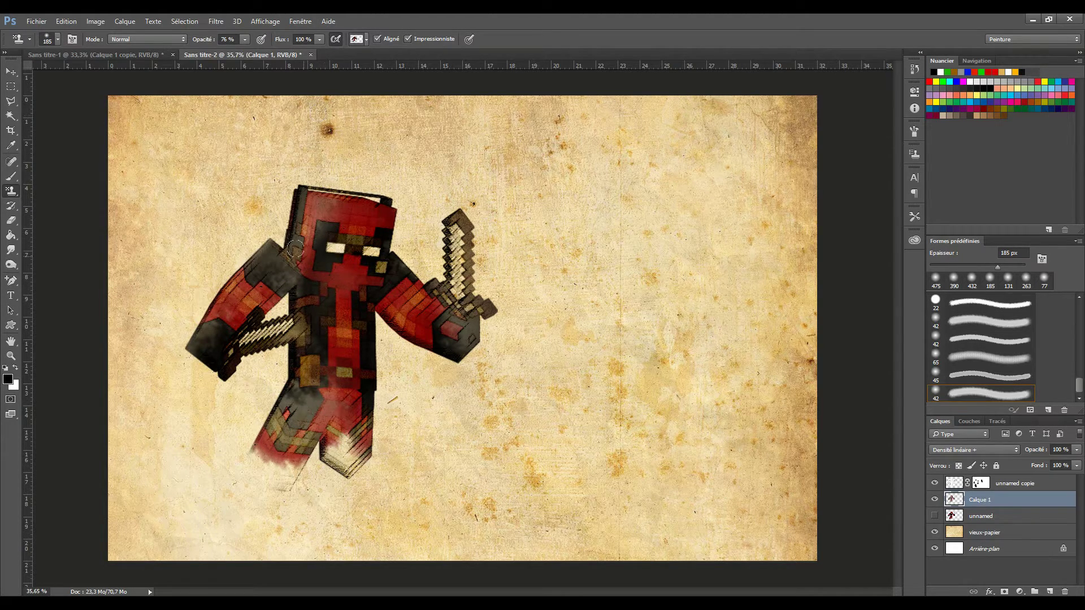
pyautogui.click(57, 37)
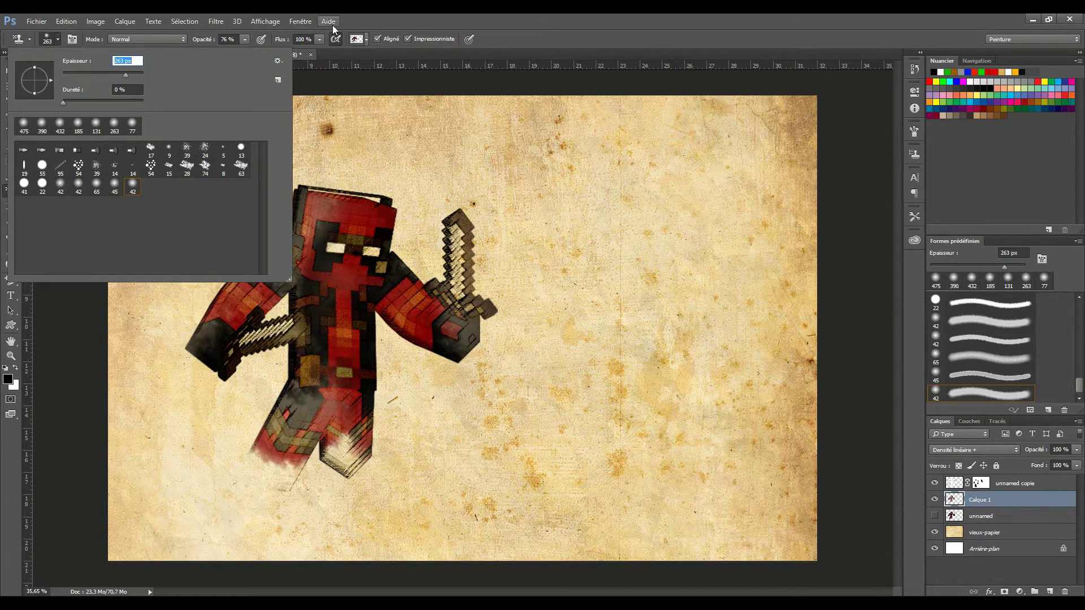
pyautogui.press('Return')
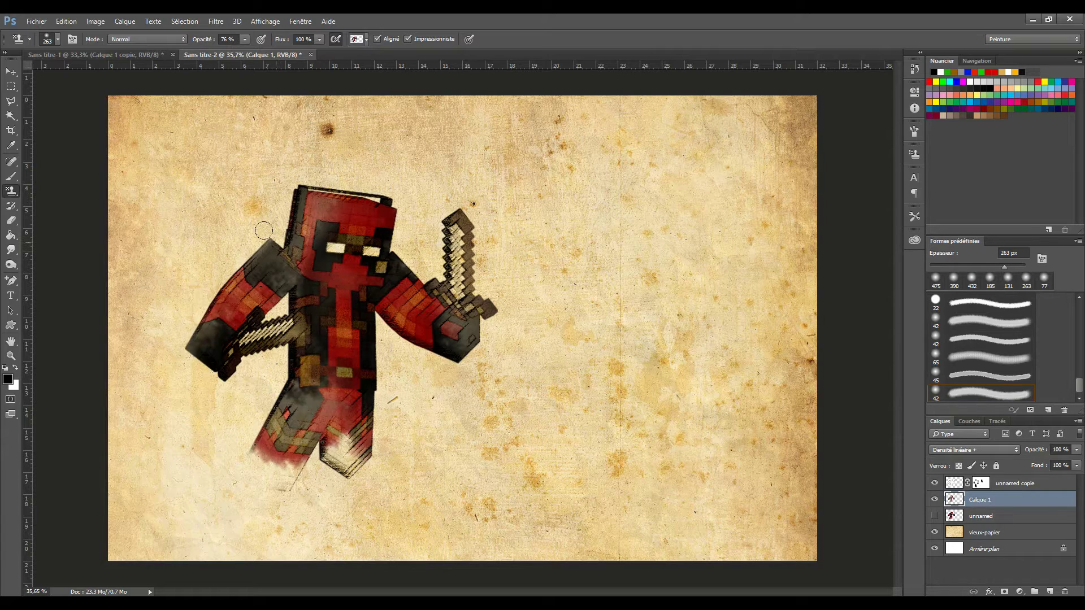
# Step: Stamp dark smoke at the left shoulder and sword, and reddish paint by the head and fist
pyautogui.moveTo(263, 231); pyautogui.dragTo(263, 240)
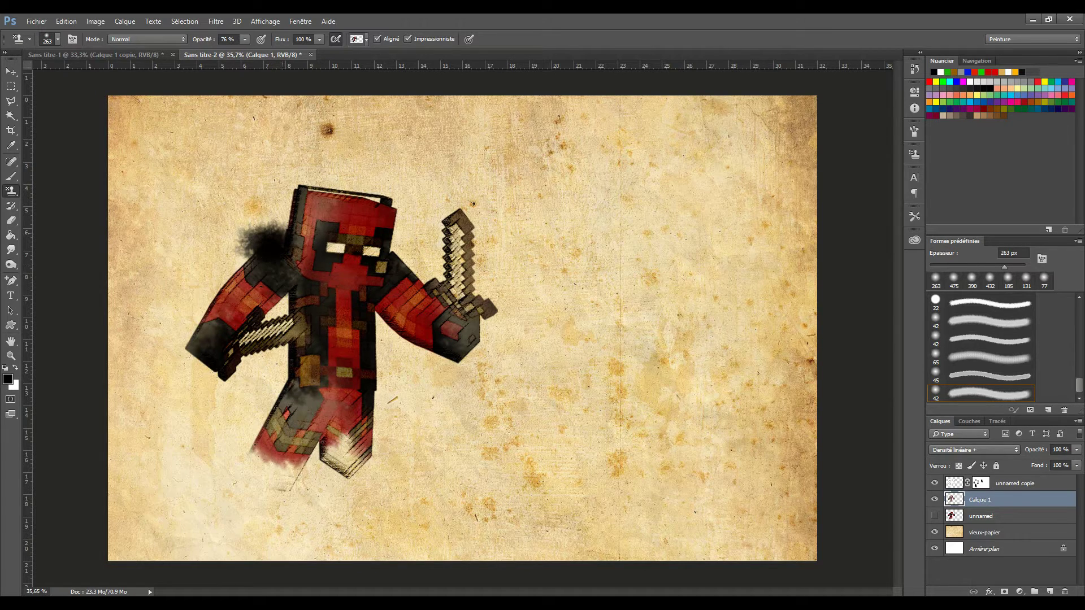
pyautogui.click(300, 192)
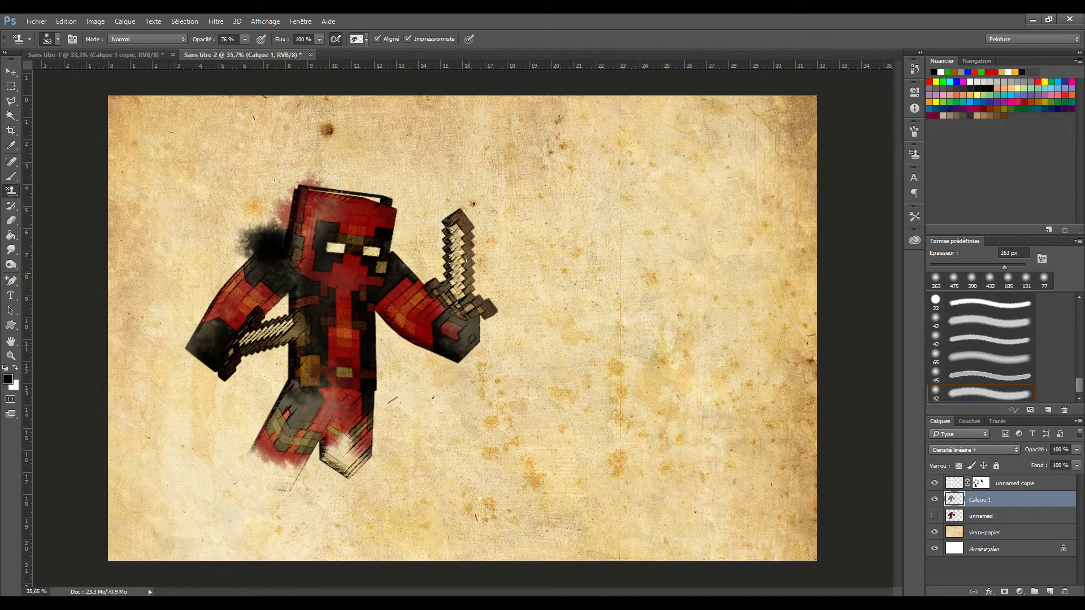
pyautogui.click(474, 266)
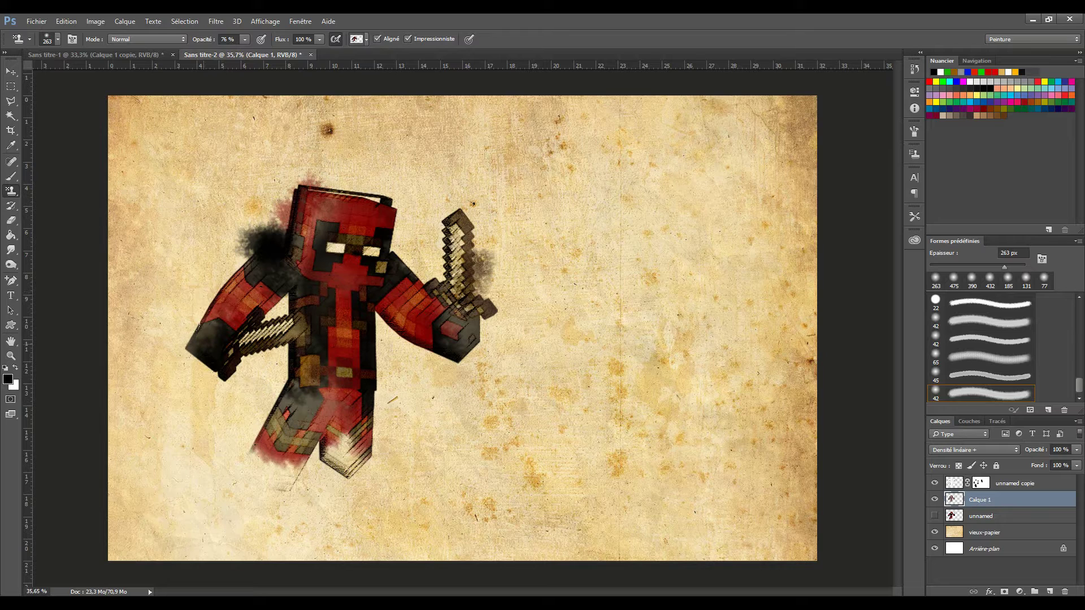
pyautogui.moveTo(195, 362); pyautogui.dragTo(169, 322)
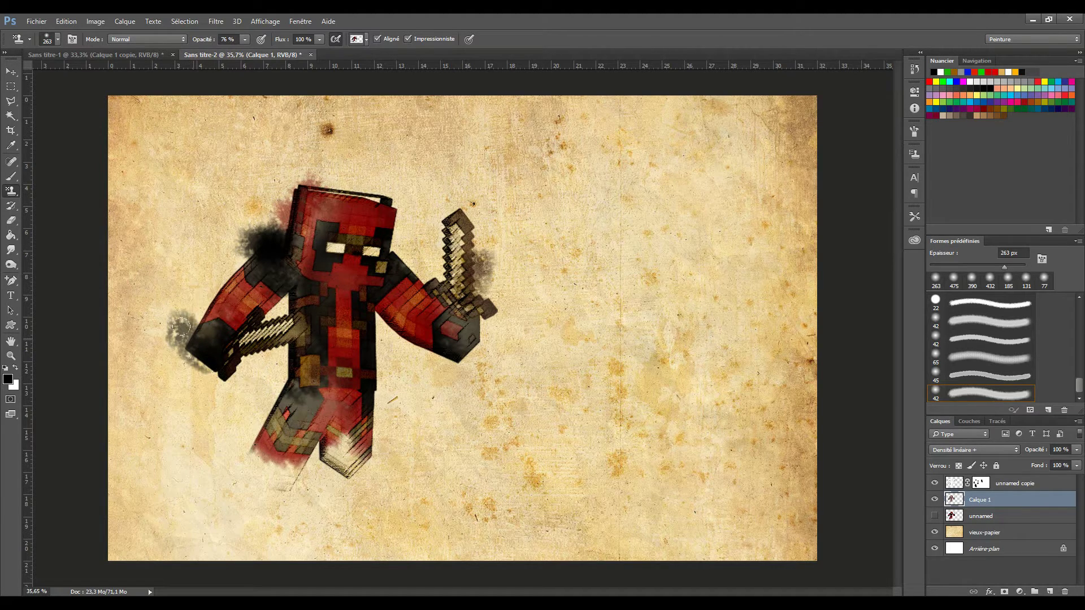
pyautogui.moveTo(176, 362); pyautogui.dragTo(195, 387)
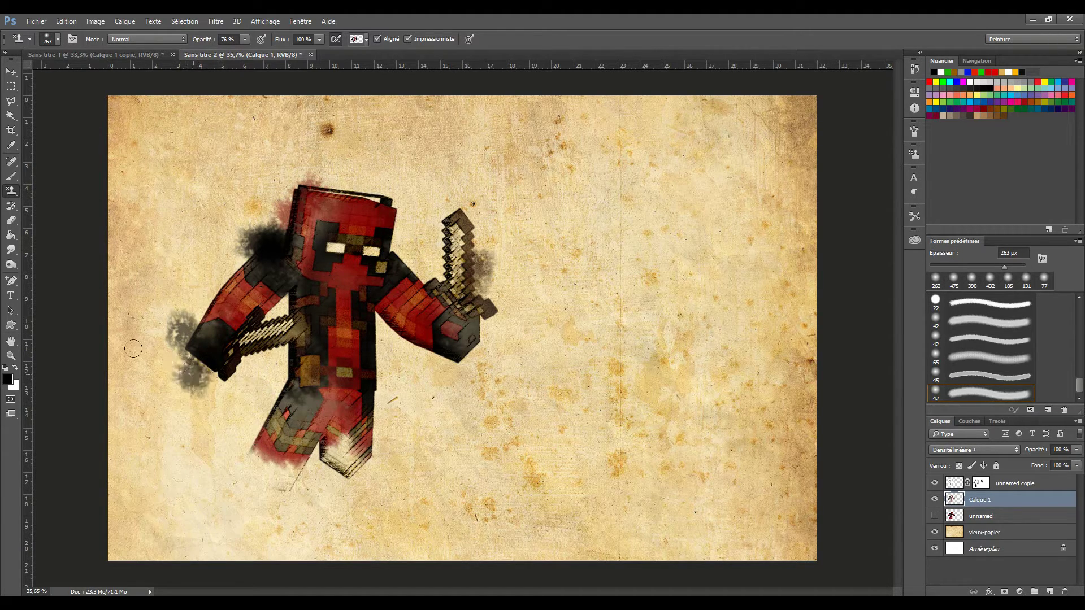
pyautogui.moveTo(182, 322); pyautogui.dragTo(186, 305)
pyautogui.hotkey('ctrl', 'alt', 'z')
pyautogui.hotkey('ctrl', 'alt', 'z')
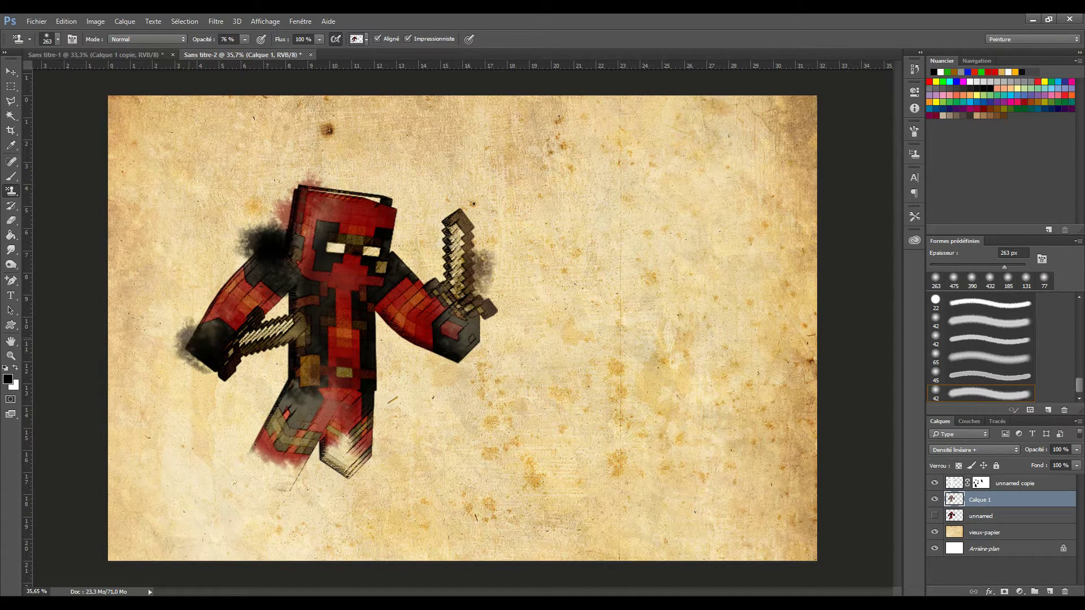
pyautogui.moveTo(169, 333); pyautogui.dragTo(157, 312)
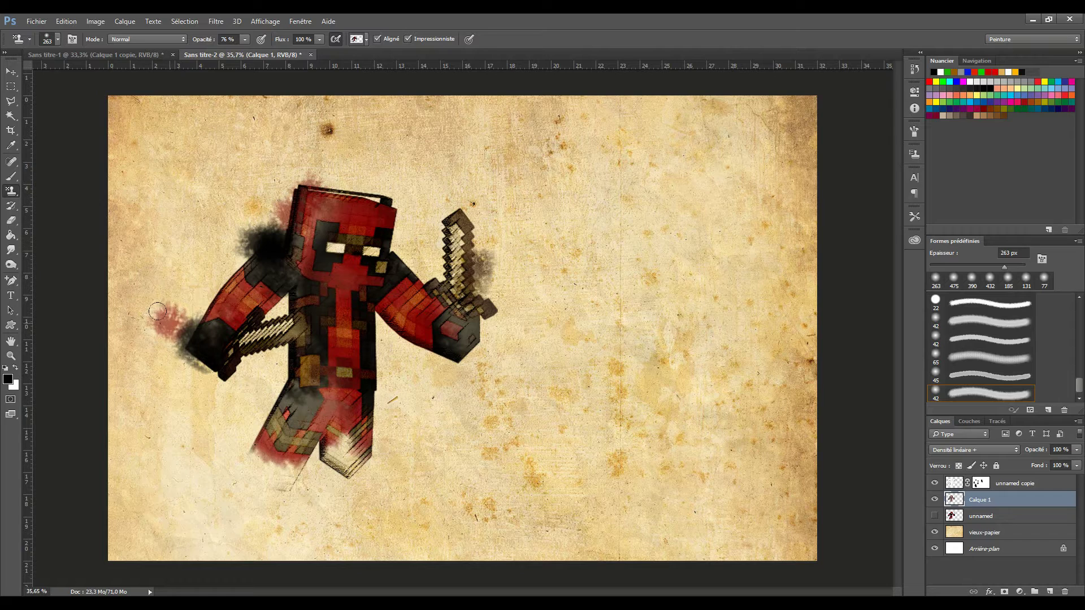
# Step: Add grey smudges on the paper and red smoke by the legs, undoing excess dark paint
pyautogui.moveTo(542, 192); pyautogui.dragTo(565, 207)
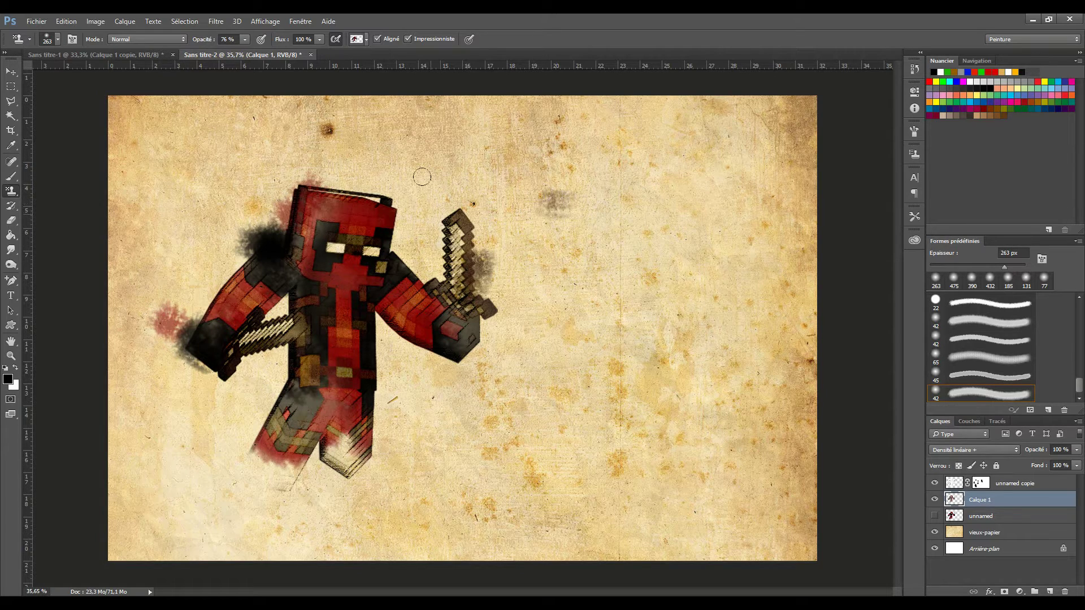
pyautogui.moveTo(421, 177)
pyautogui.mouseDown()
pyautogui.moveTo(441, 175)
pyautogui.moveTo(370, 184)
pyautogui.moveTo(398, 220)
pyautogui.mouseUp()
pyautogui.moveTo(263, 446)
pyautogui.mouseDown()
pyautogui.moveTo(240, 443)
pyautogui.moveTo(249, 469)
pyautogui.mouseUp()
pyautogui.moveTo(257, 421)
pyautogui.mouseDown()
pyautogui.moveTo(267, 404)
pyautogui.moveTo(285, 403)
pyautogui.moveTo(252, 438)
pyautogui.mouseUp()
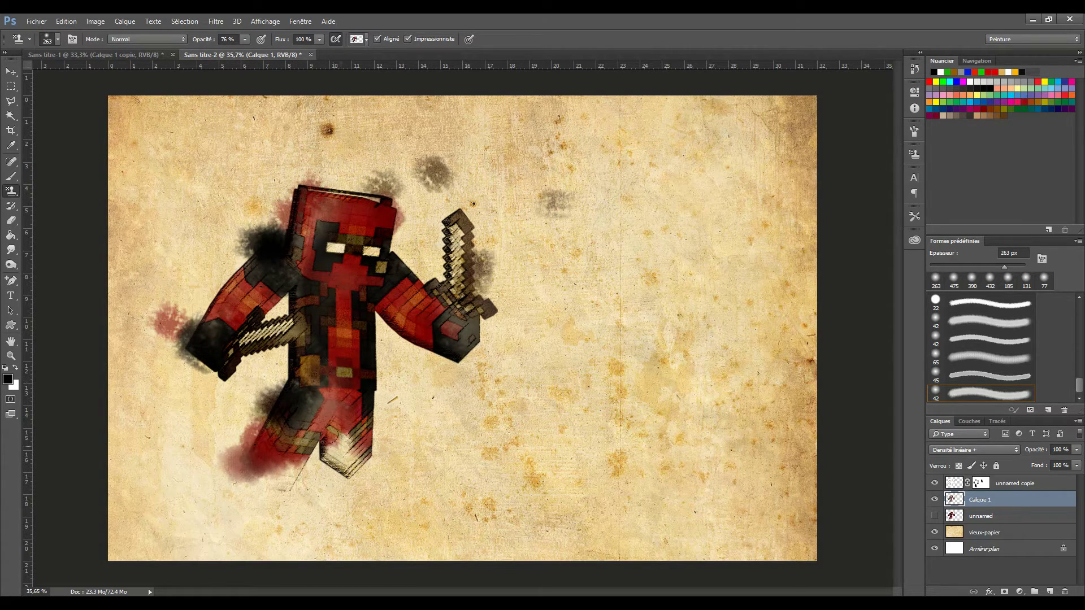
pyautogui.moveTo(341, 440)
pyautogui.mouseDown()
pyautogui.moveTo(375, 430)
pyautogui.moveTo(362, 407)
pyautogui.moveTo(369, 428)
pyautogui.mouseUp()
pyautogui.hotkey('ctrl', 'alt', 'z')
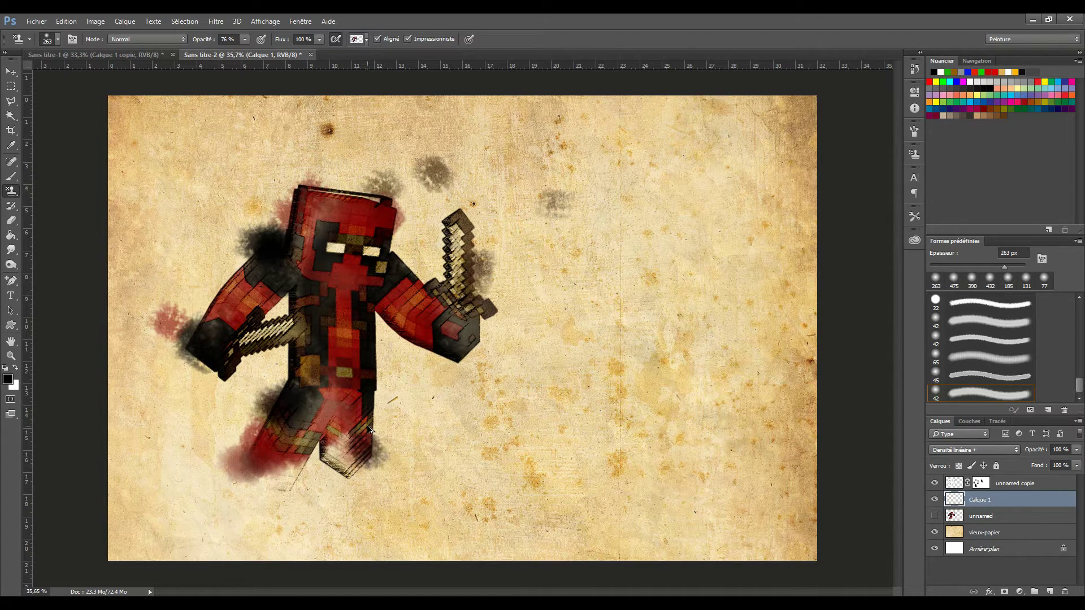
pyautogui.hotkey('ctrl', 'alt', 'z')
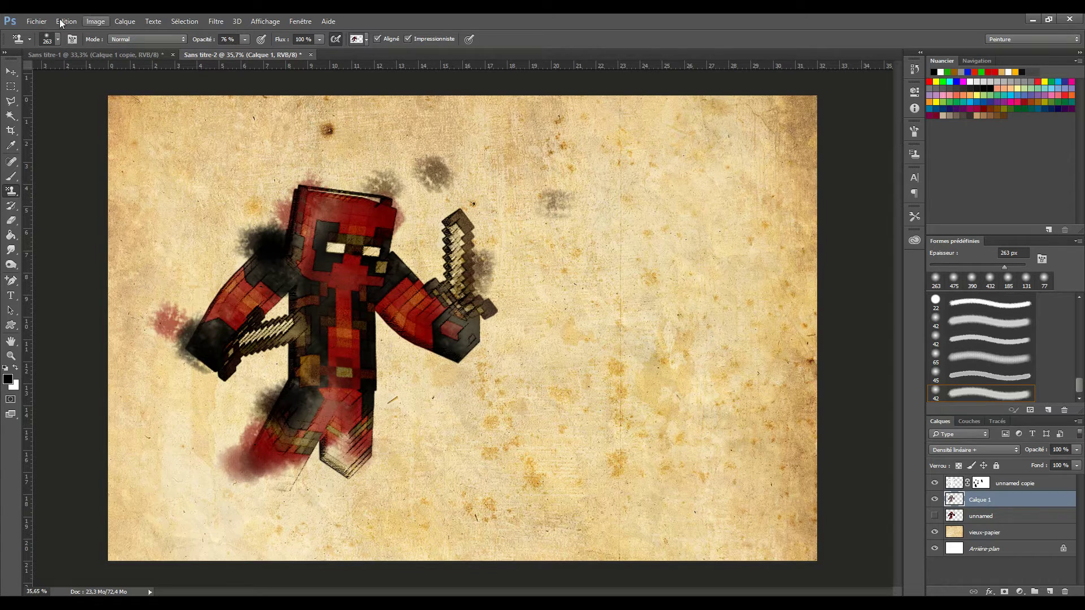
# Step: Enlarge the stamp brush to 404 px and lower its opacity to 34%
pyautogui.click(57, 40)
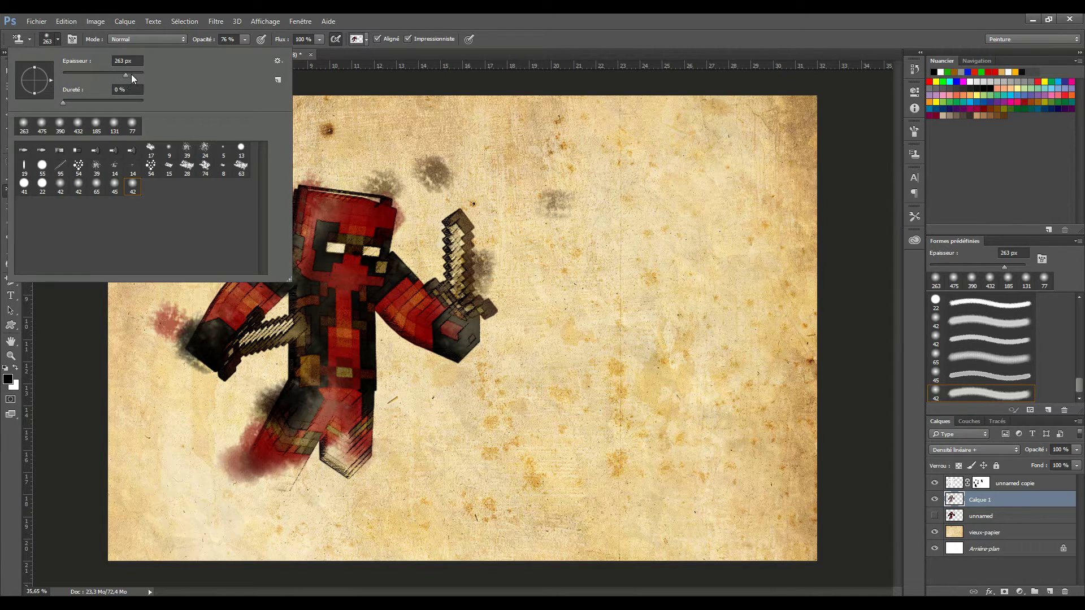
pyautogui.moveTo(125, 74); pyautogui.dragTo(131, 74)
pyautogui.click(245, 39)
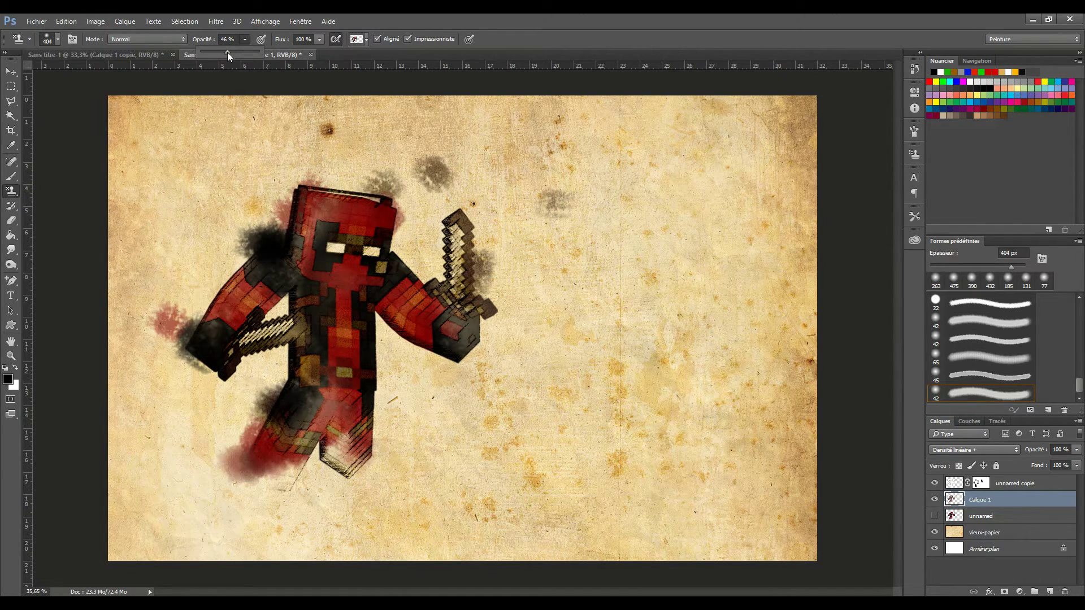
pyautogui.moveTo(227, 52); pyautogui.dragTo(221, 52)
# Step: Darken the smoke around the head, left arm, legs, feet and sword
pyautogui.moveTo(251, 192); pyautogui.dragTo(280, 221)
pyautogui.moveTo(198, 282)
pyautogui.mouseDown()
pyautogui.moveTo(224, 316)
pyautogui.moveTo(246, 277)
pyautogui.mouseUp()
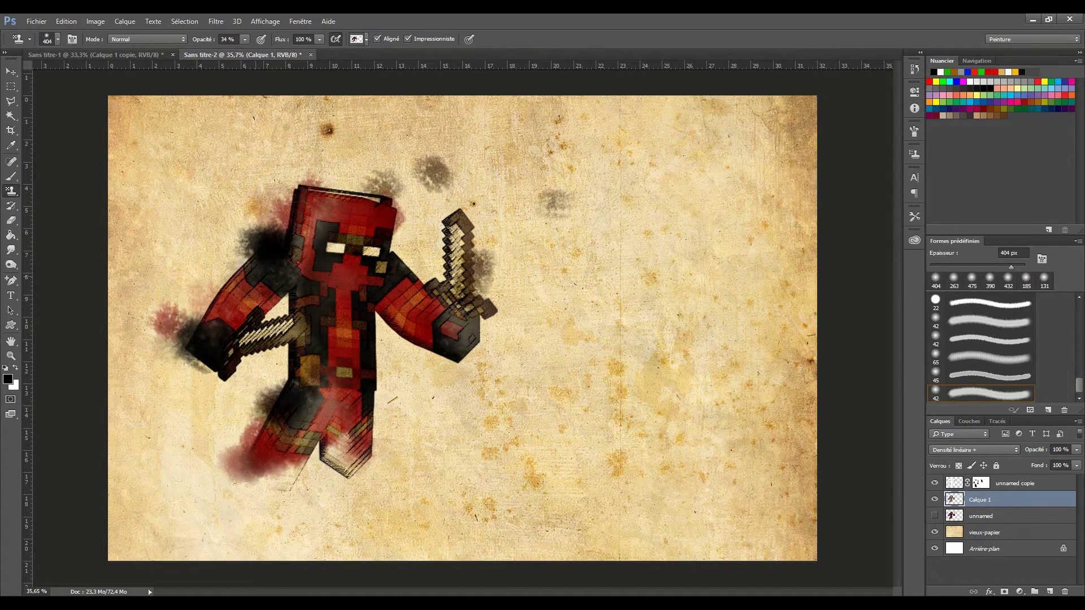
pyautogui.moveTo(283, 356); pyautogui.dragTo(268, 396)
pyautogui.moveTo(311, 436); pyautogui.dragTo(347, 472)
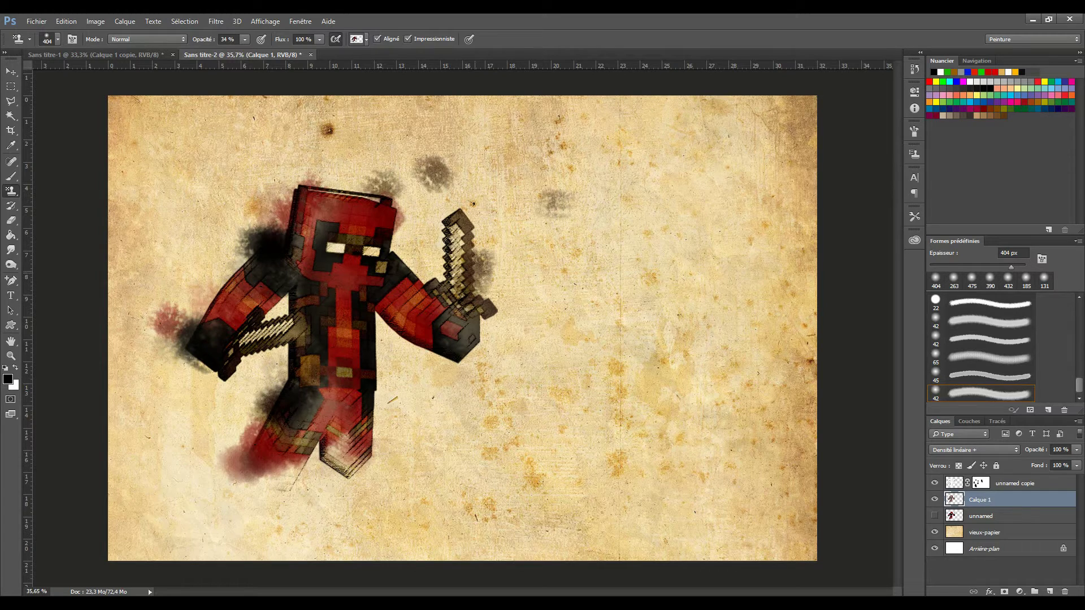
pyautogui.moveTo(464, 248); pyautogui.dragTo(491, 283)
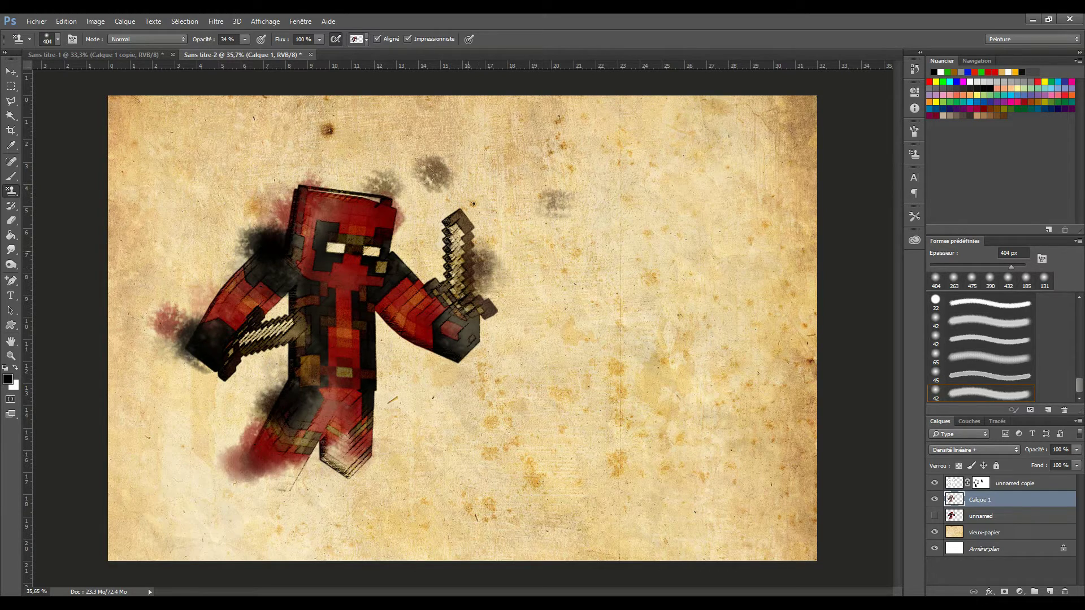
# Step: Enlarge the stamp brush to 475 px and lower its opacity to 15%
pyautogui.click(57, 41)
pyautogui.moveTo(133, 79); pyautogui.dragTo(134, 73)
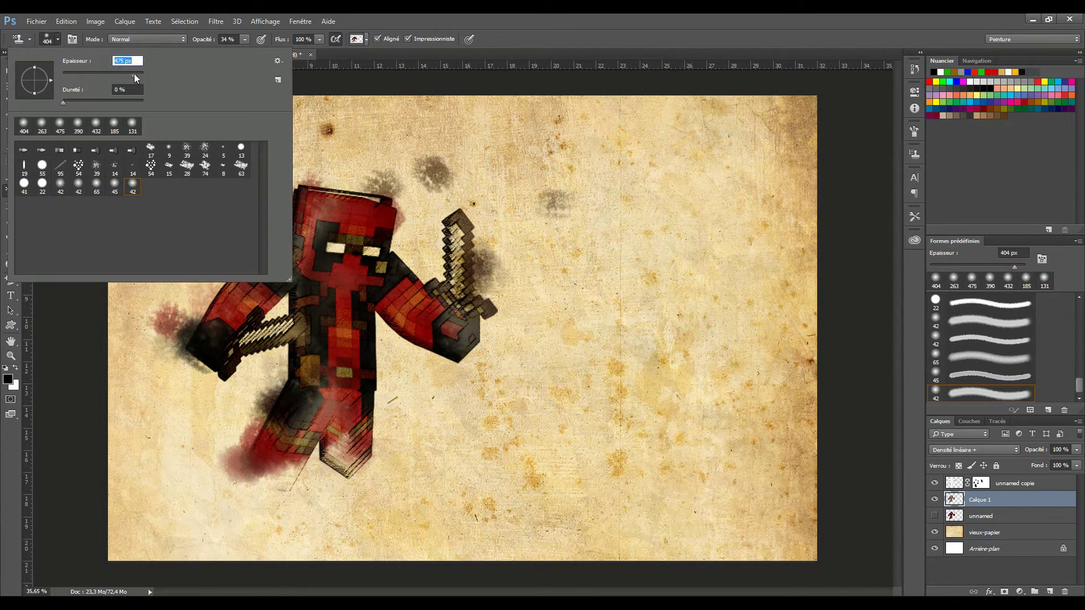
pyautogui.click(245, 39)
pyautogui.click(234, 52)
pyautogui.click(354, 25)
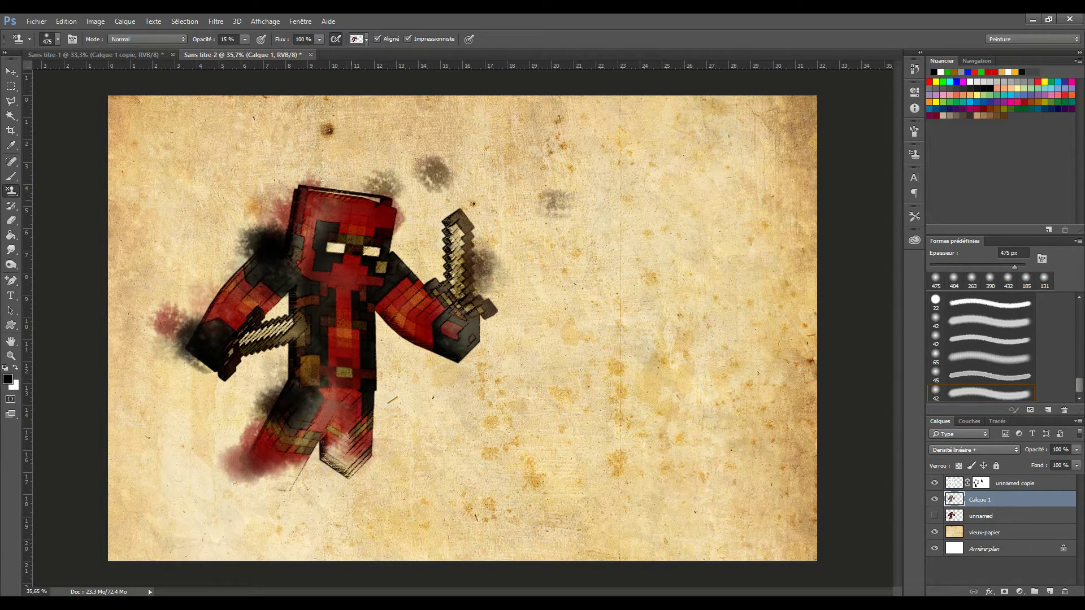
# Step: Add faint smoke around the head, shoulder, torso, legs and sword tip, then hide the figure layers
pyautogui.moveTo(330, 181); pyautogui.dragTo(371, 181)
pyautogui.moveTo(232, 262); pyautogui.dragTo(209, 294)
pyautogui.click(204, 294)
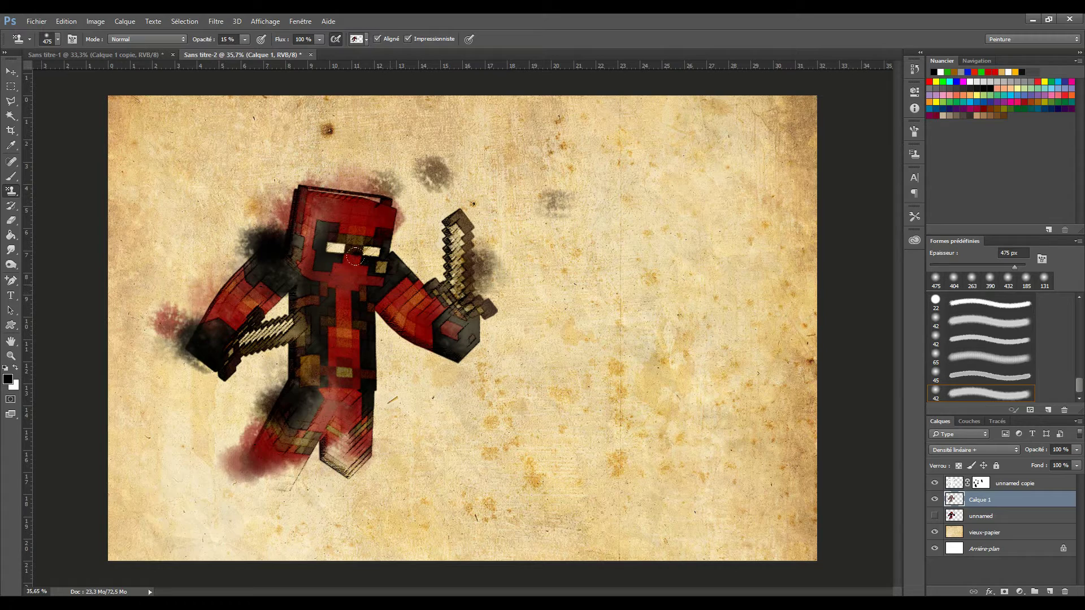
pyautogui.moveTo(251, 357); pyautogui.dragTo(271, 395)
pyautogui.moveTo(384, 339); pyautogui.dragTo(395, 452)
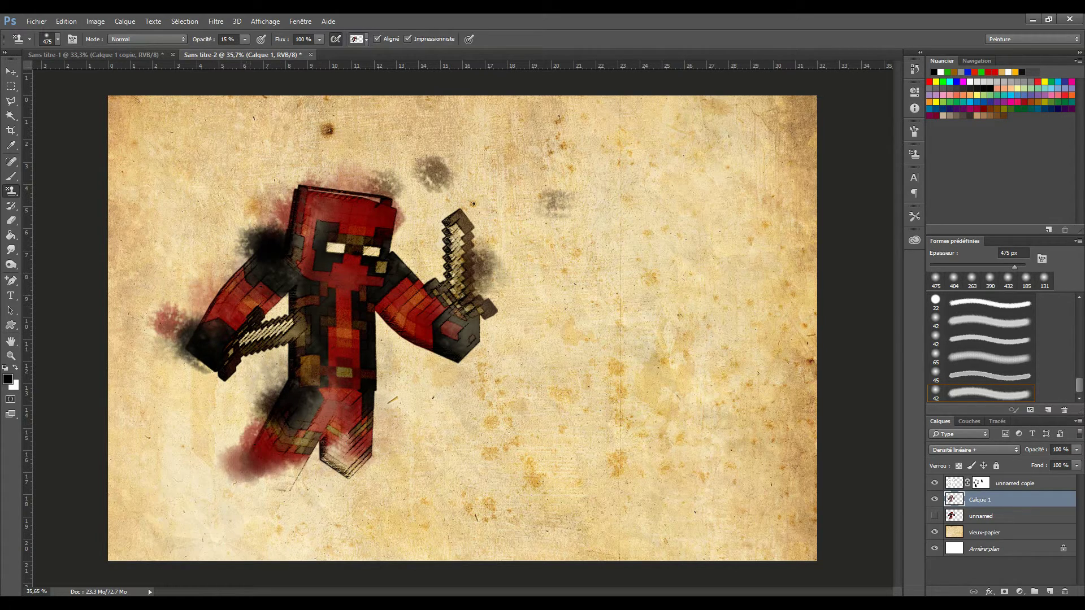
pyautogui.click(229, 266)
pyautogui.click(437, 197)
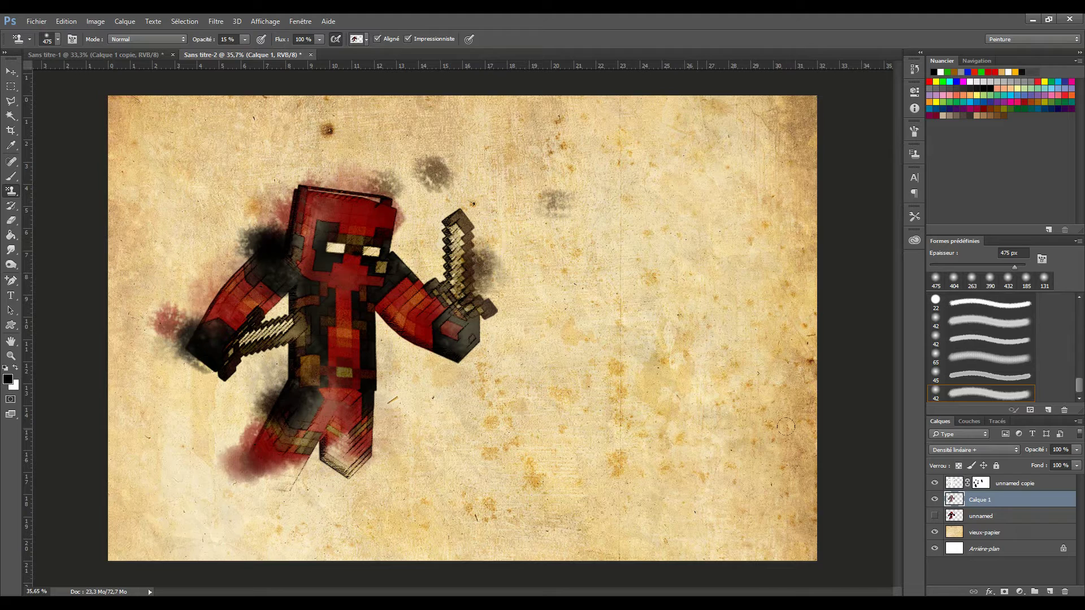
pyautogui.moveTo(934, 482); pyautogui.dragTo(934, 514)
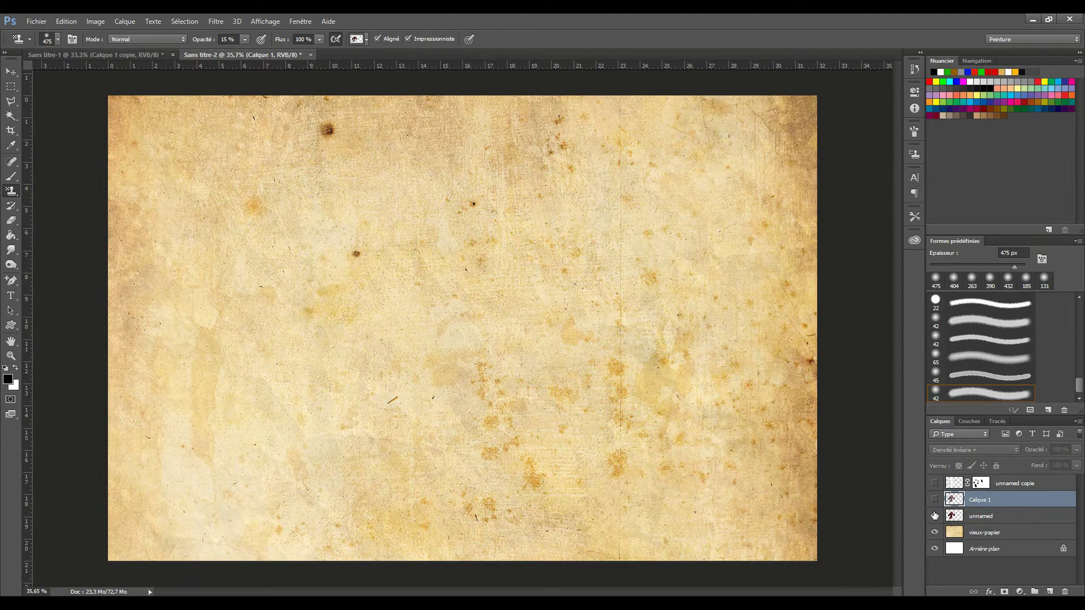
# Step: Toggle unnamed, Calque 1 and unnamed copie visibility to compare versions, then select unnamed copie
pyautogui.click(934, 515)
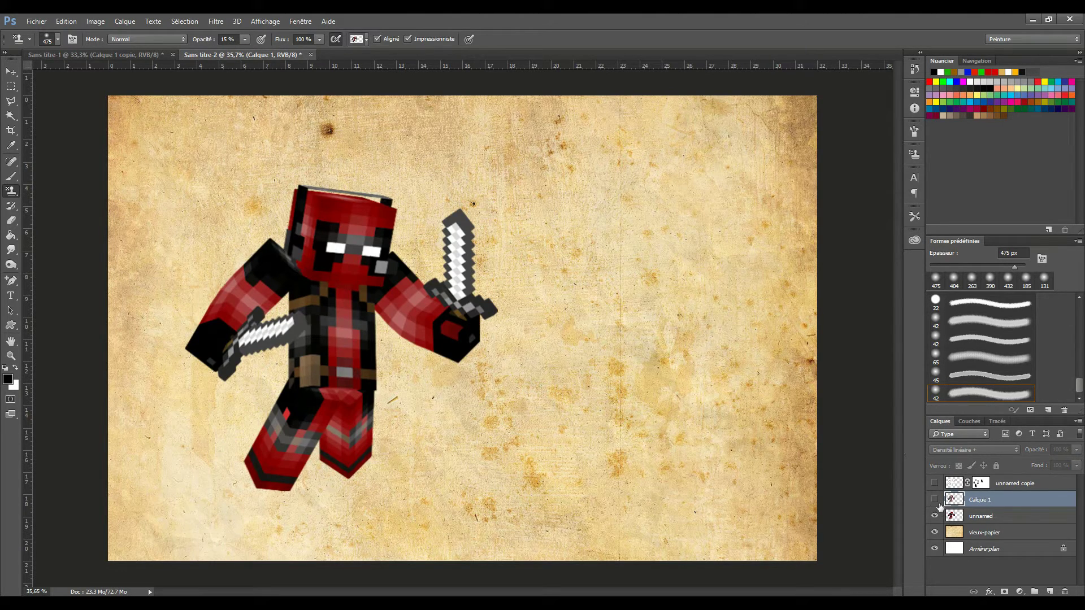
pyautogui.click(934, 499)
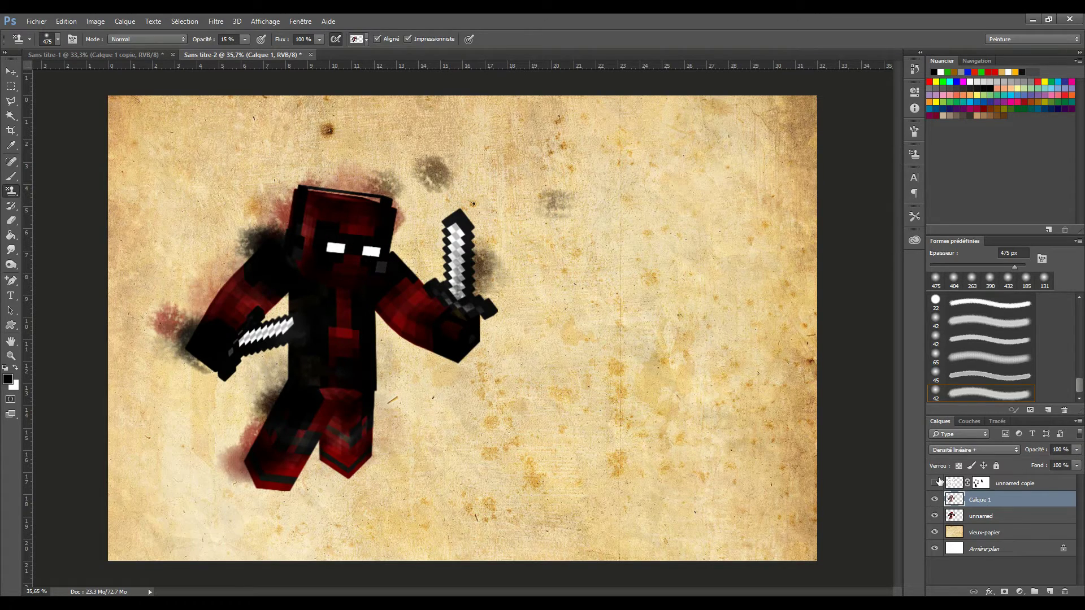
pyautogui.click(935, 484)
pyautogui.click(935, 516)
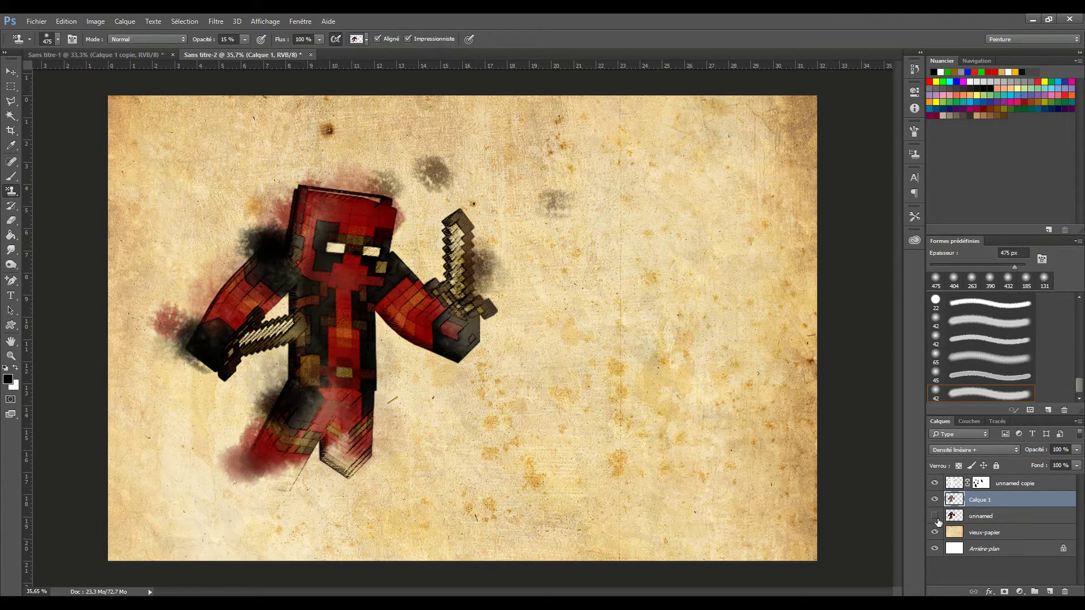
pyautogui.click(934, 516)
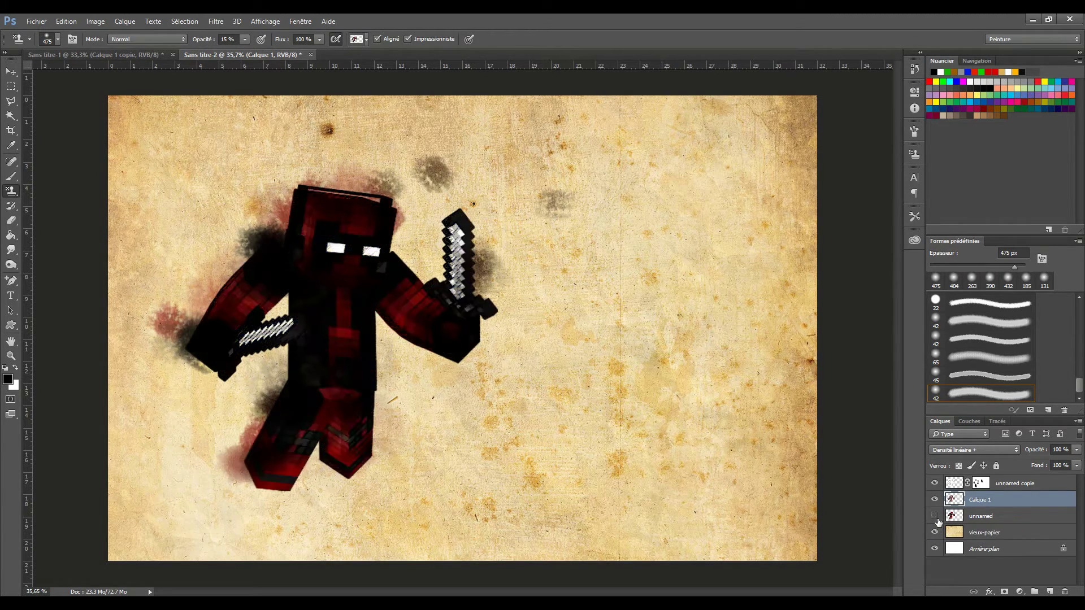
pyautogui.click(935, 484)
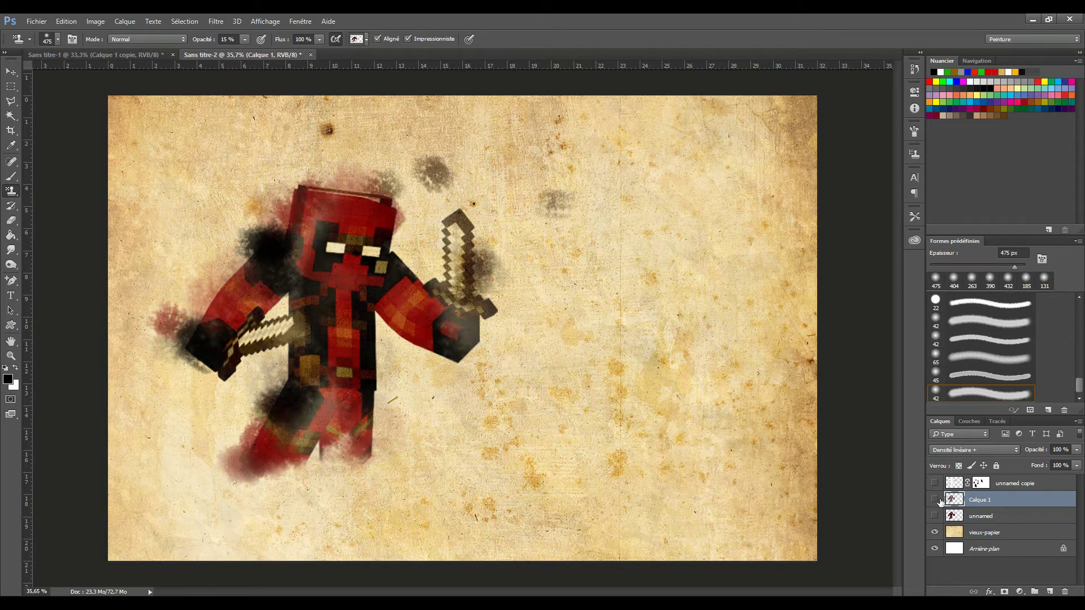
pyautogui.click(934, 516)
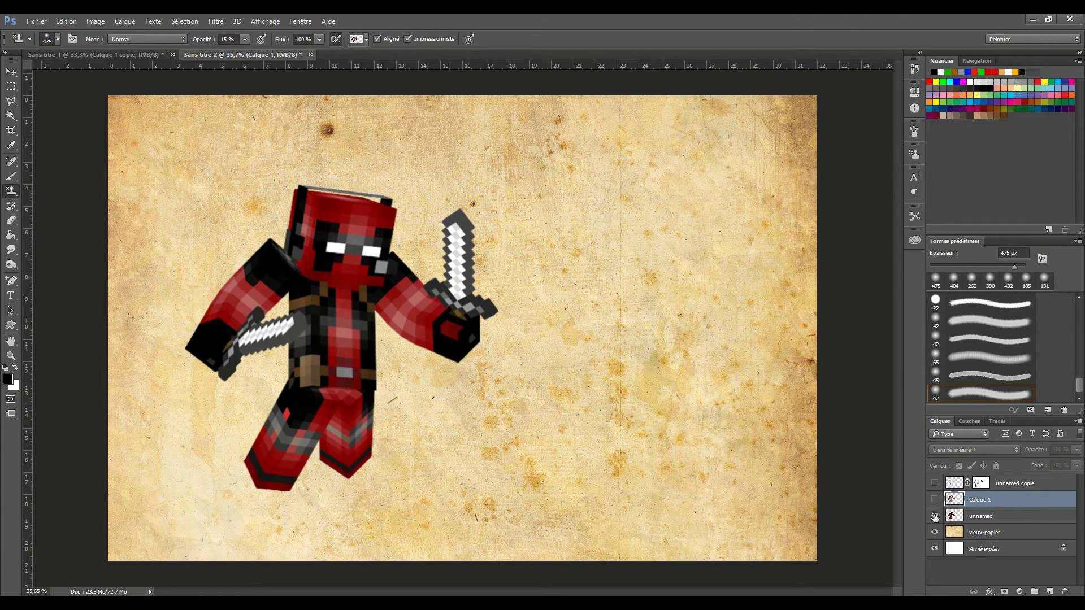
pyautogui.click(934, 516)
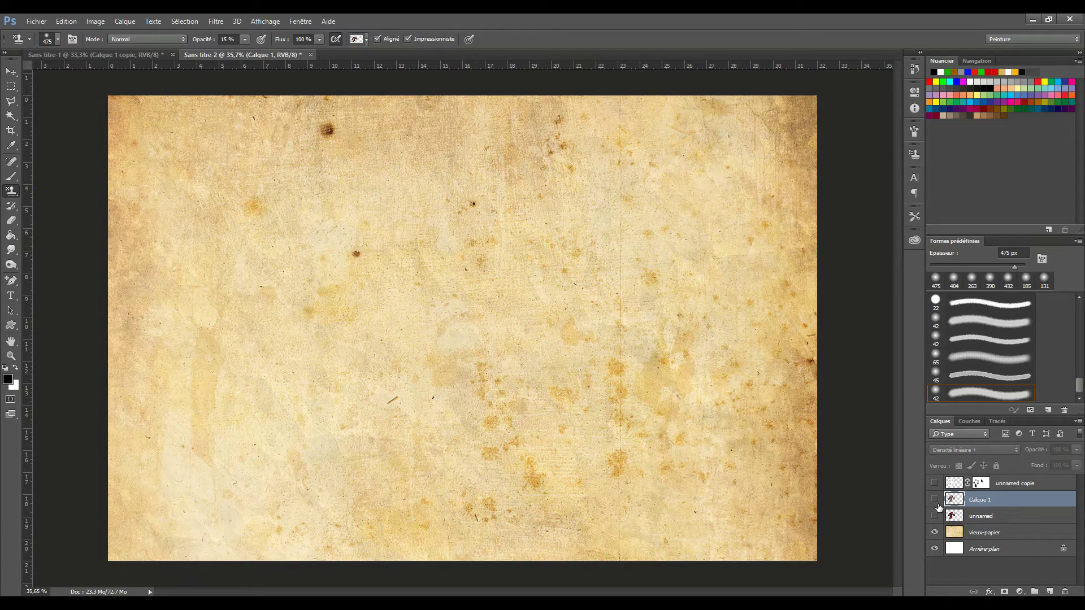
pyautogui.click(934, 483)
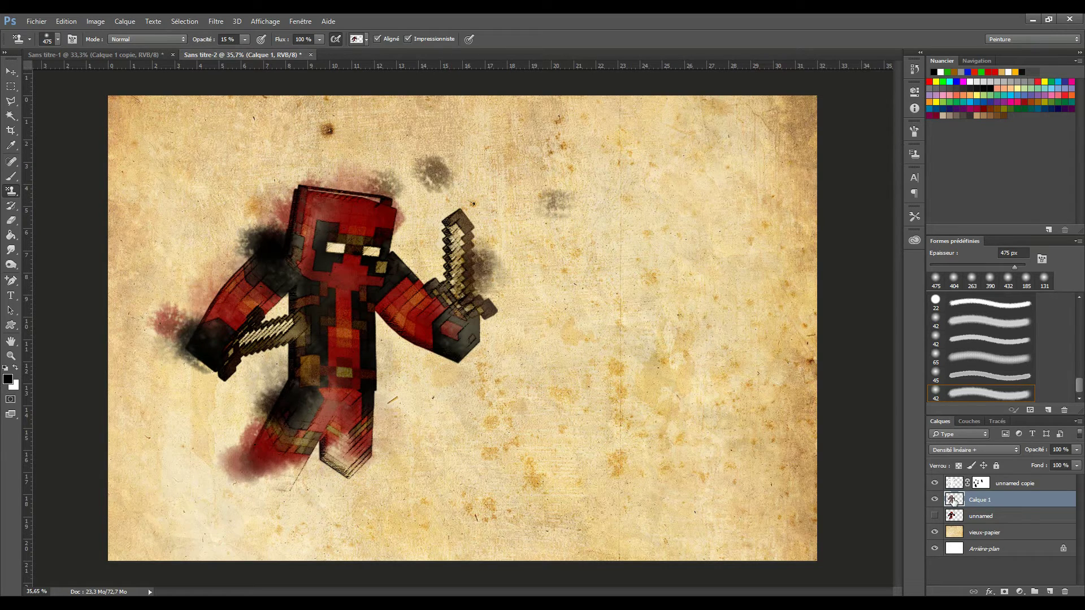
pyautogui.click(961, 484)
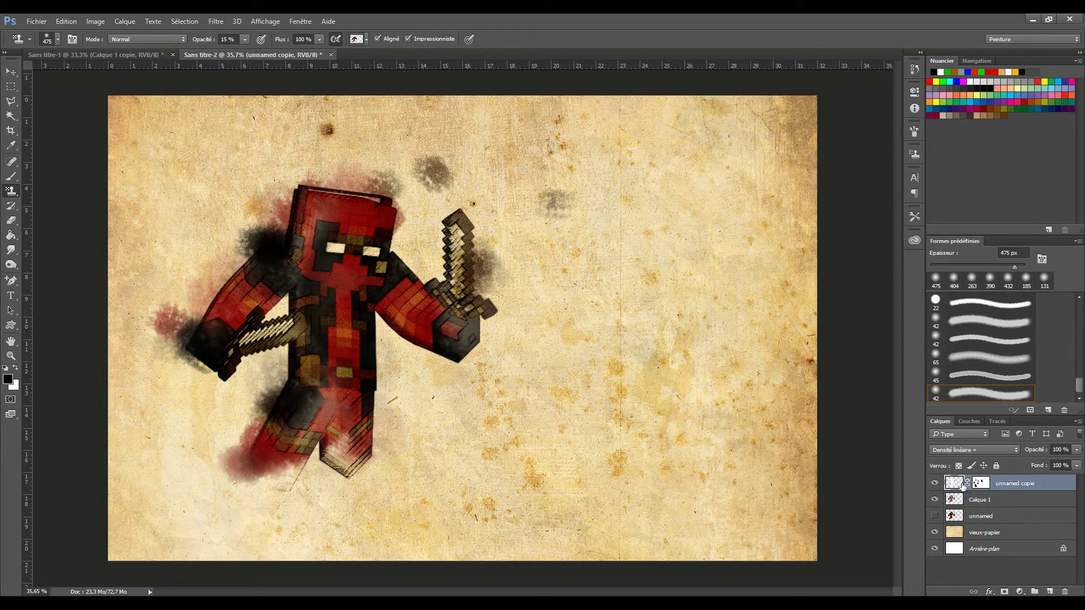
pyautogui.rightClick(1043, 483)
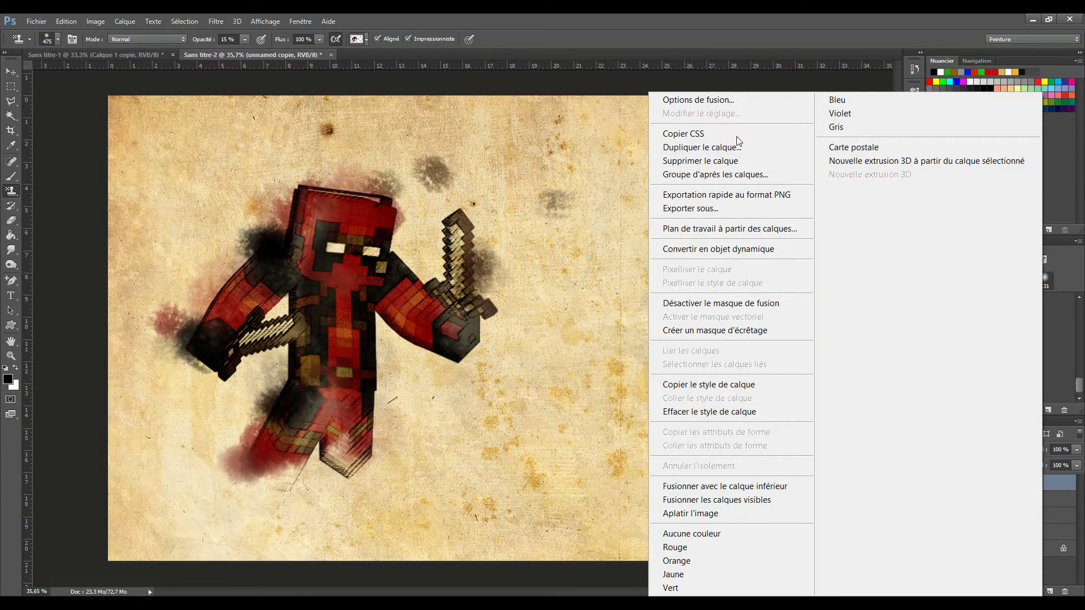
pyautogui.click(715, 148)
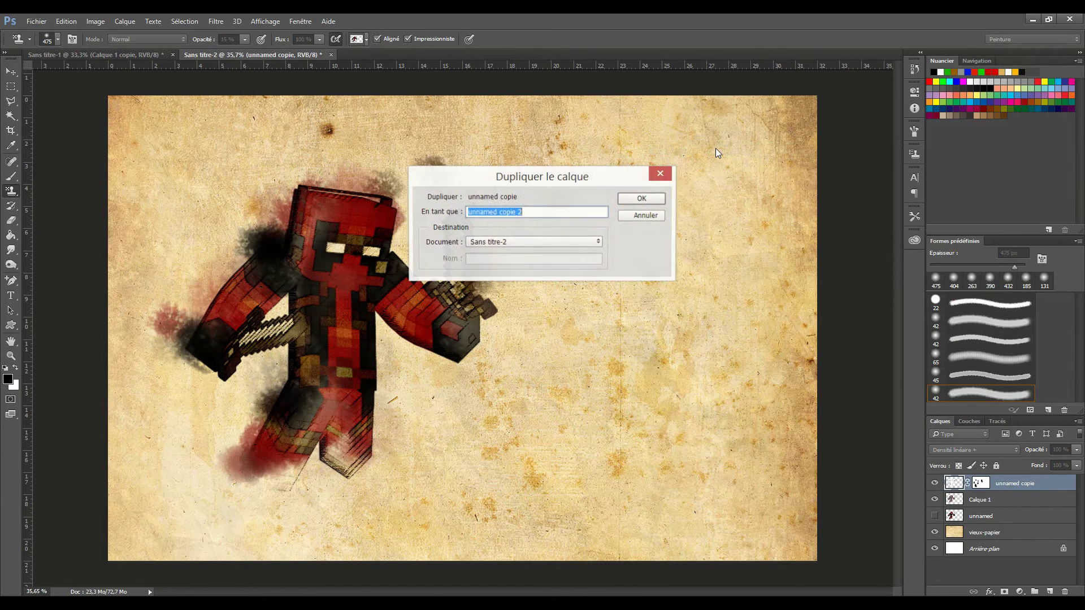
pyautogui.press('Return')
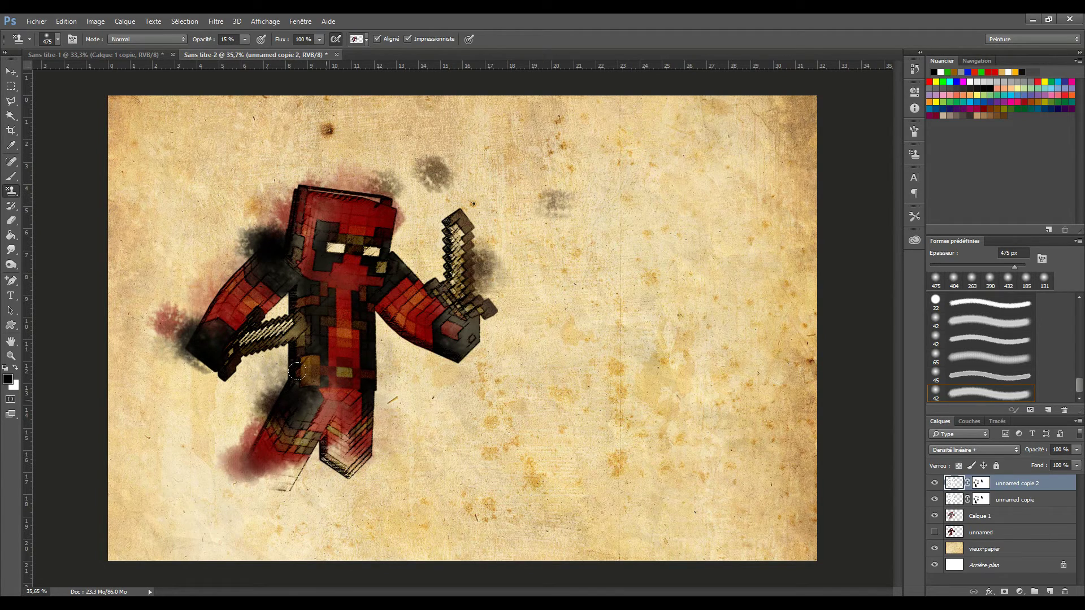
pyautogui.hotkey('ctrl', 'z')
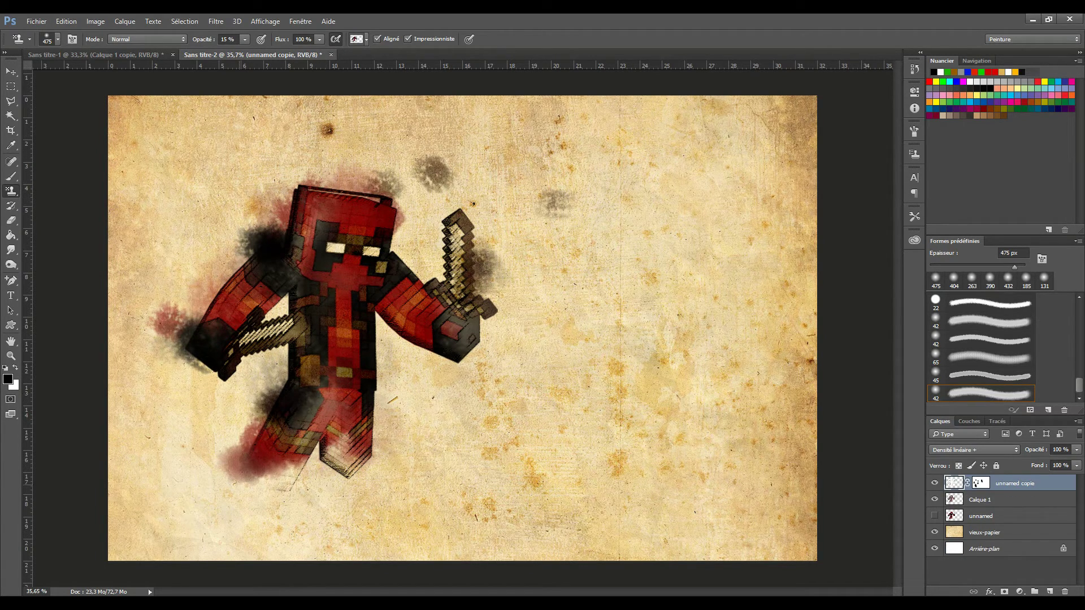